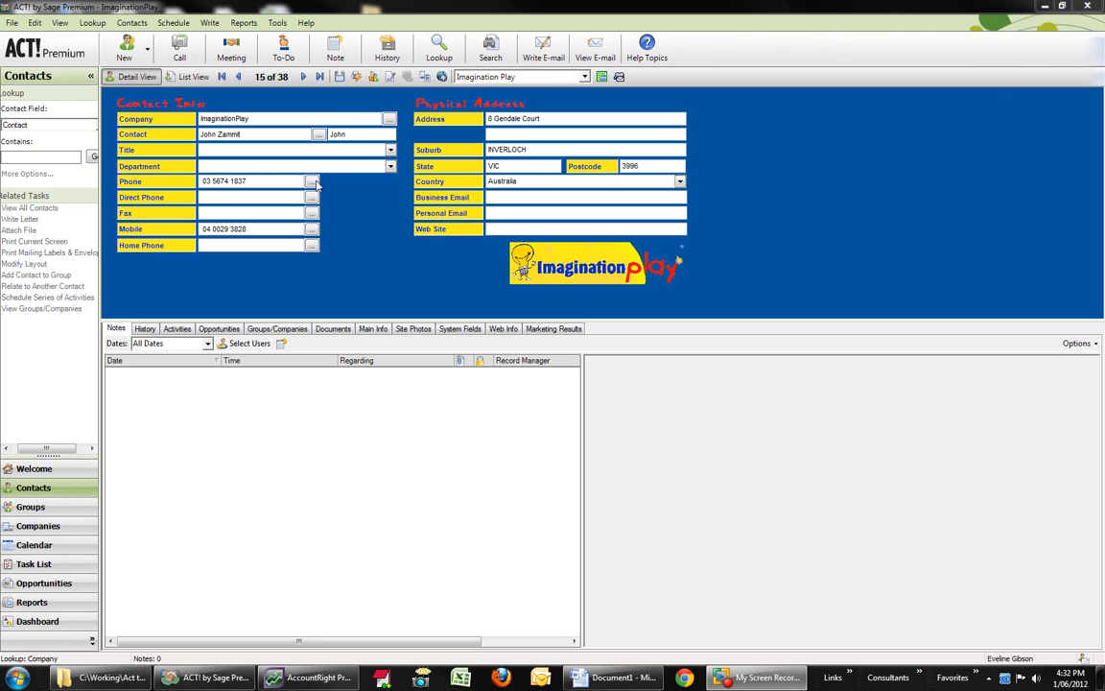
# Step: Look up contacts whose company name contains "billanoo", replacing the current lookup
pyautogui.rightClick(228, 120)
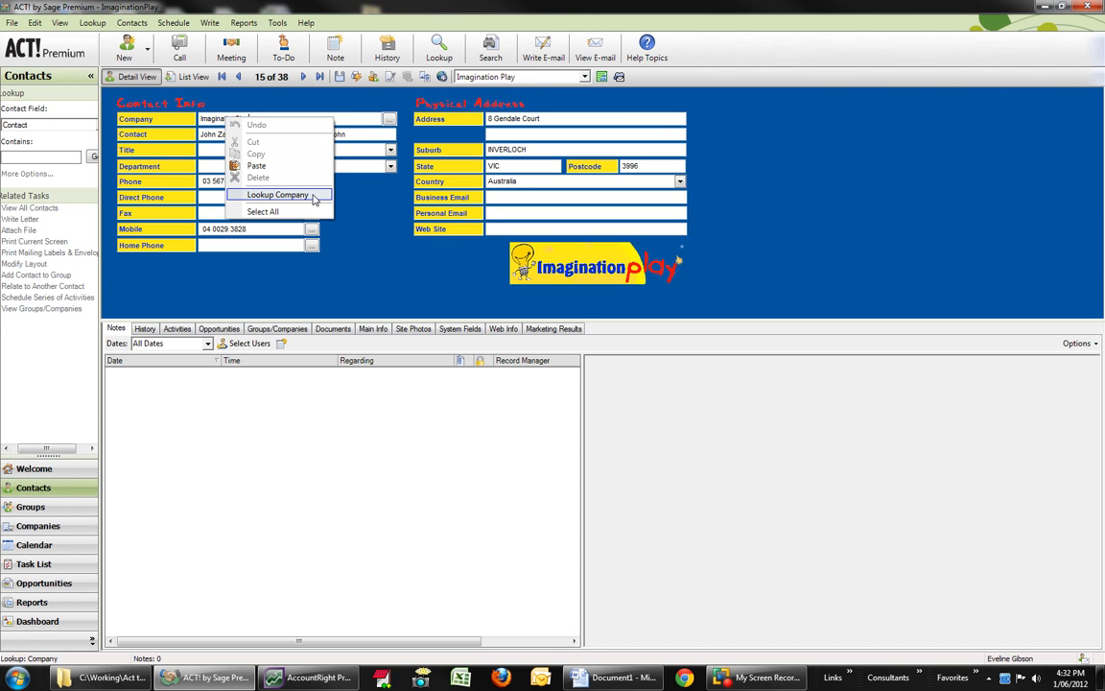
pyautogui.click(278, 196)
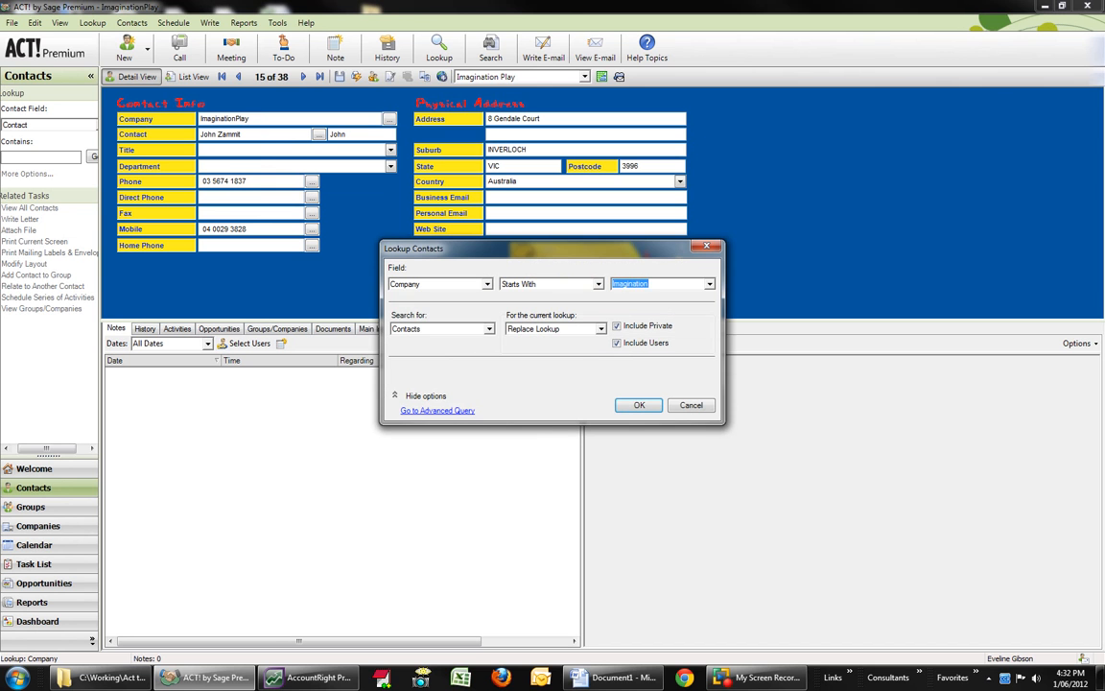
pyautogui.hotkey('alt', 'Tab')
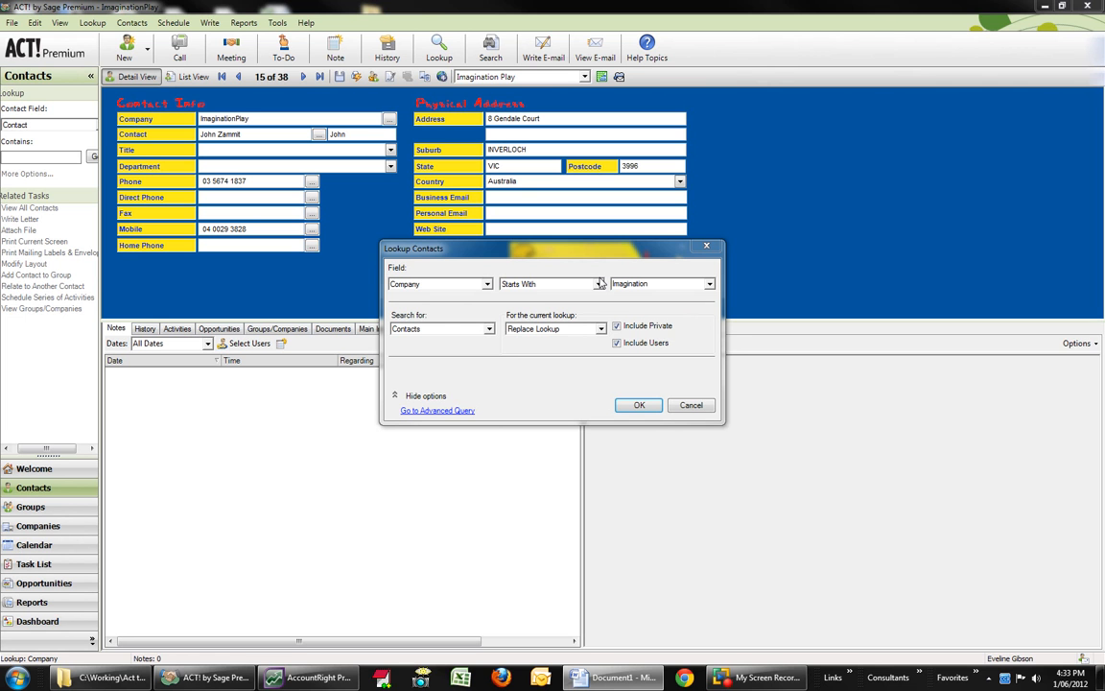
pyautogui.click(599, 285)
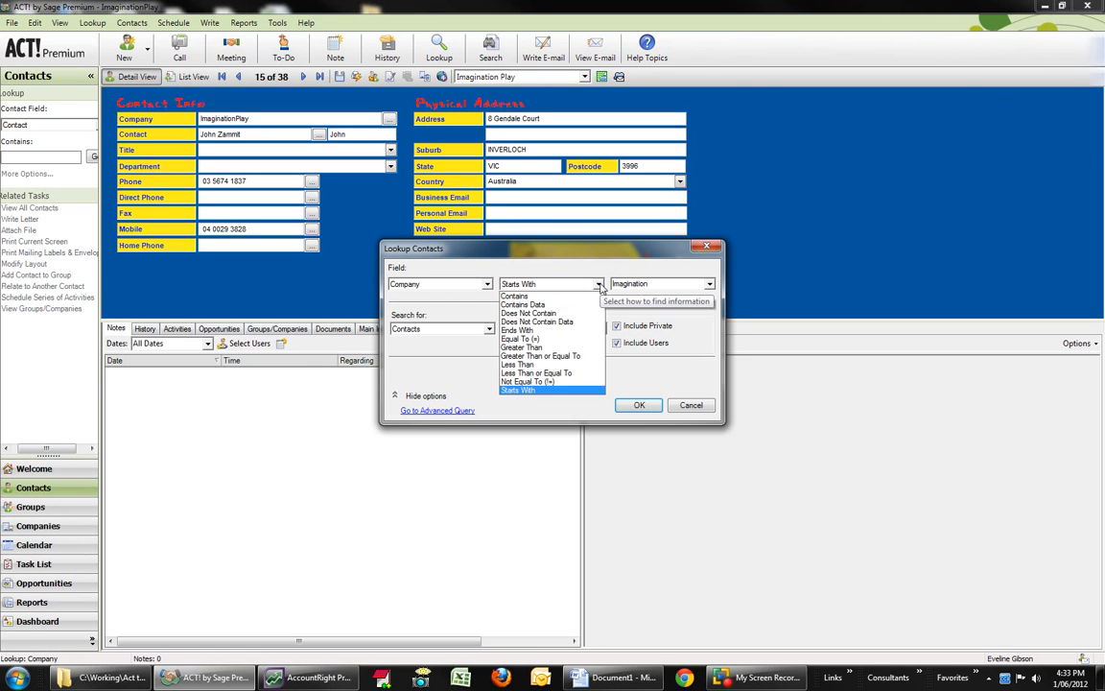
pyautogui.click(539, 298)
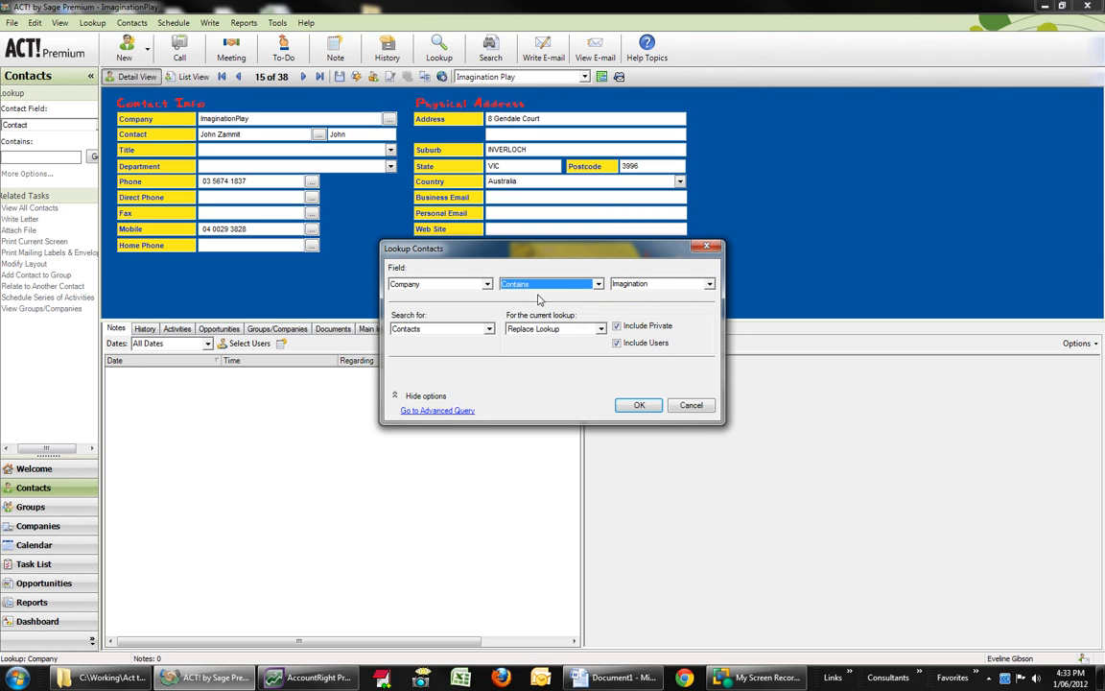
pyautogui.doubleClick(619, 284)
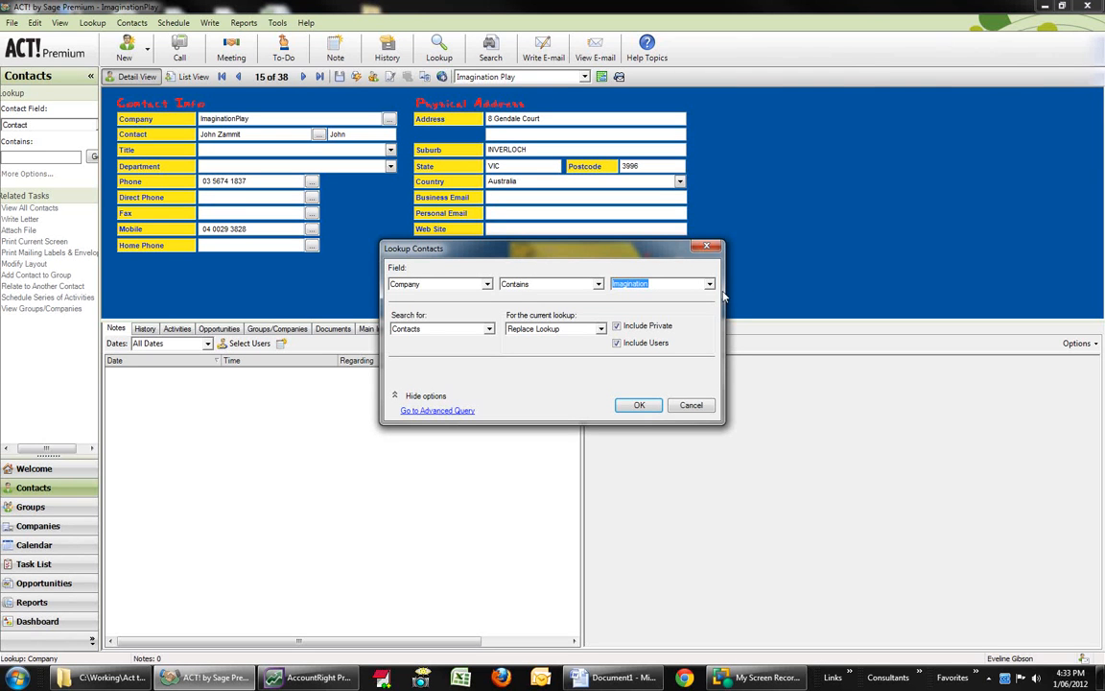
pyautogui.write('billanook')
pyautogui.click(641, 405)
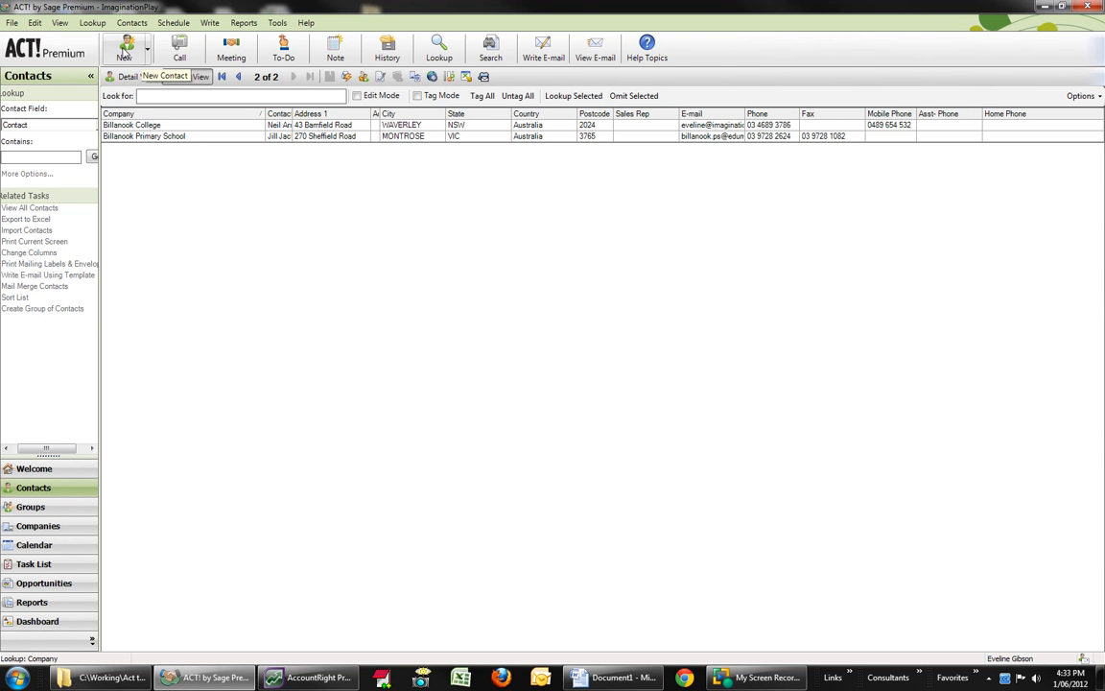
# Step: Create a new contact record with the company name "Billanook Childcare Centre"
pyautogui.click(124, 52)
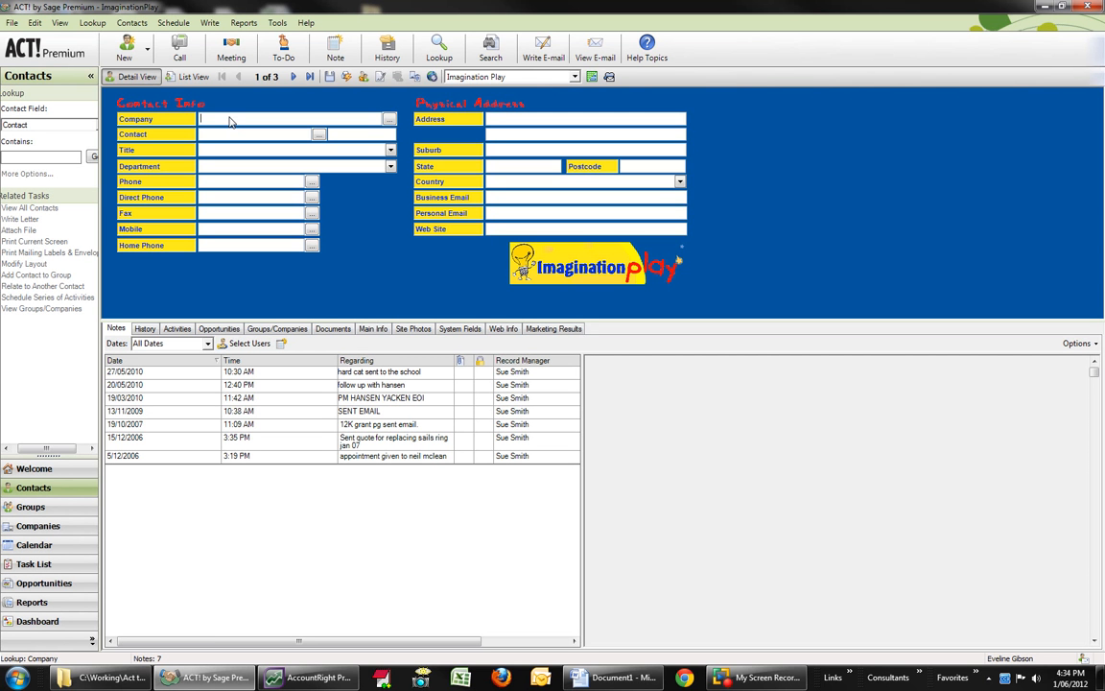
pyautogui.write('Billanook Childcare Centre')
pyautogui.press('Tab')
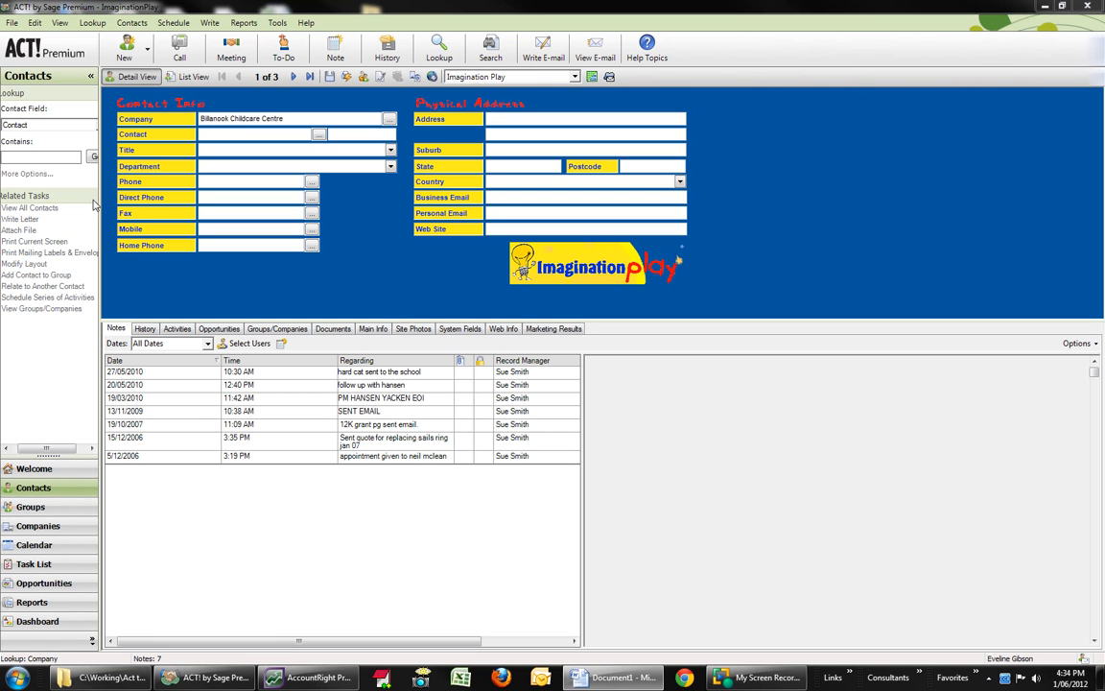
# Step: Fill in the new contact's full name and main phone number
pyautogui.write('Joh')
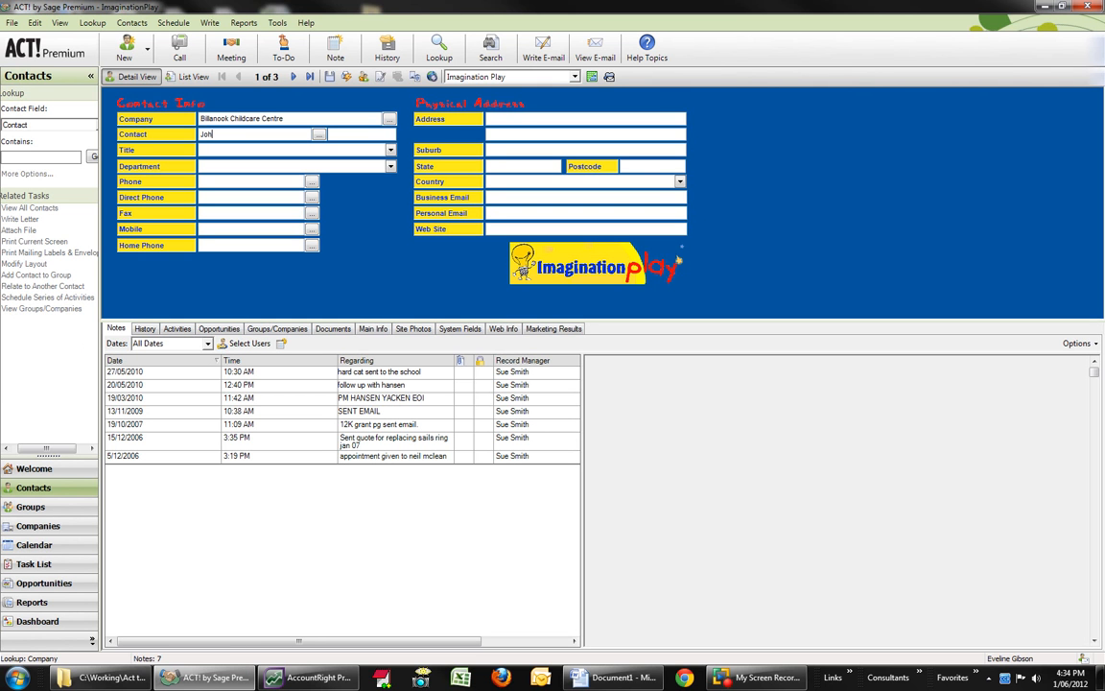
pyautogui.write('n Smith')
pyautogui.press('Tab')
pyautogui.write('John')
# Step: Enter the contact's mobile number
pyautogui.click(212, 228)
pyautogui.write('03')
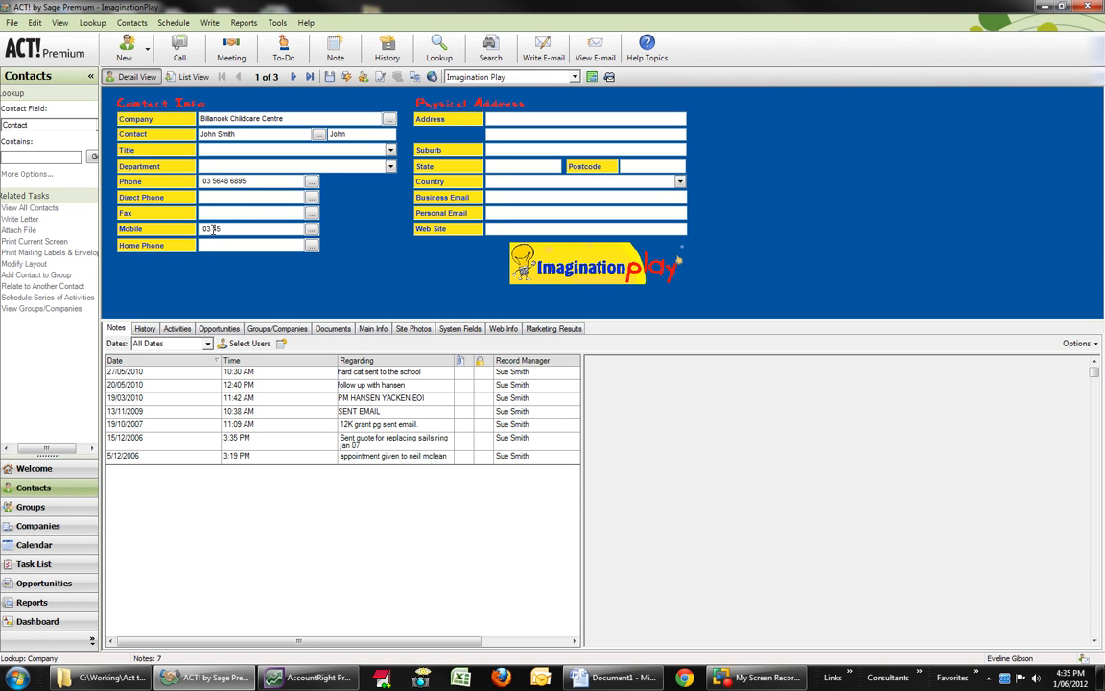
pyautogui.press('BackSpace')
# Step: Change the mobile number's format to the four-three-three digit grouping, %%%% %%% %%%
pyautogui.click(310, 230)
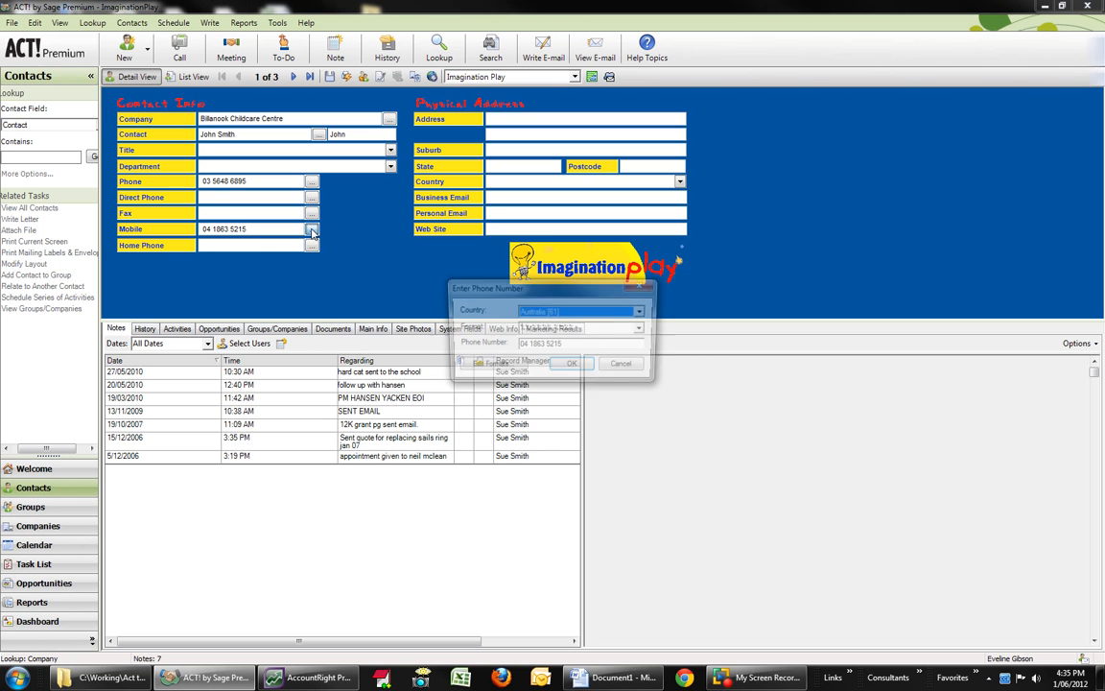
pyautogui.click(641, 329)
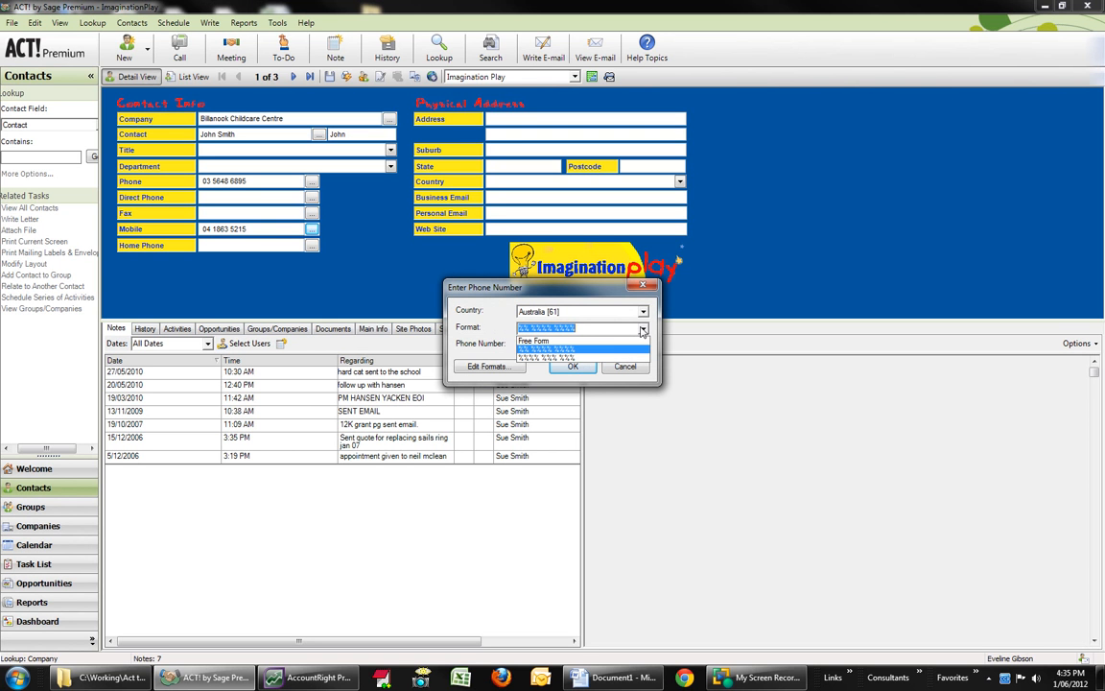
pyautogui.click(574, 360)
pyautogui.click(574, 366)
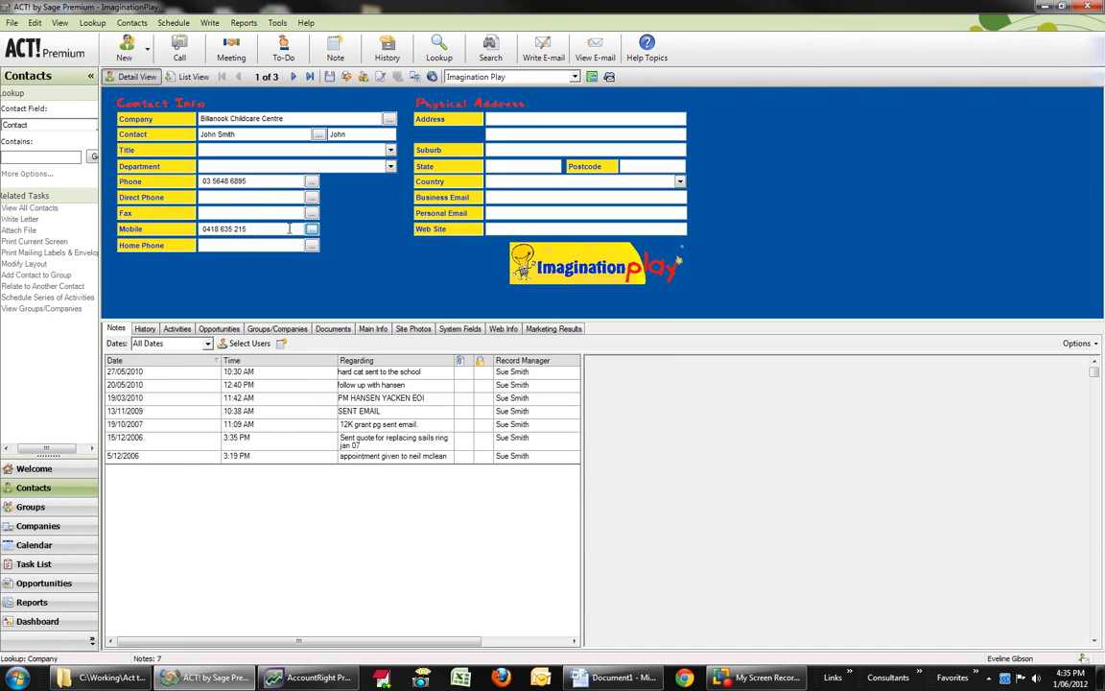
# Step: Check the number format options available for the contact's main phone number
pyautogui.click(311, 181)
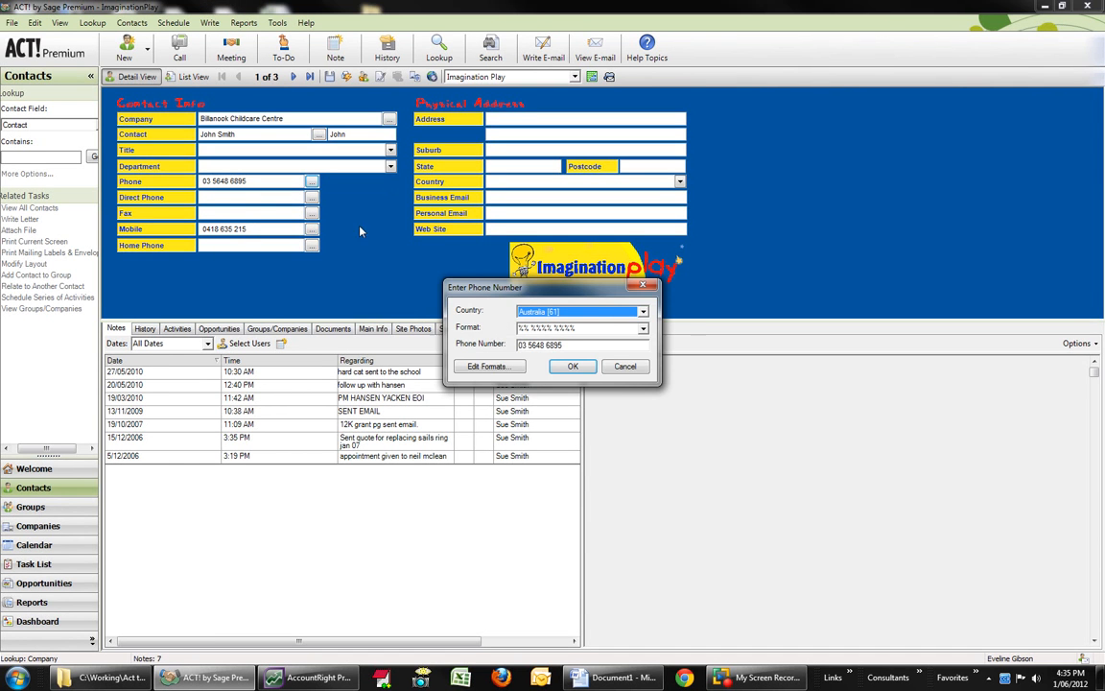
pyautogui.click(644, 329)
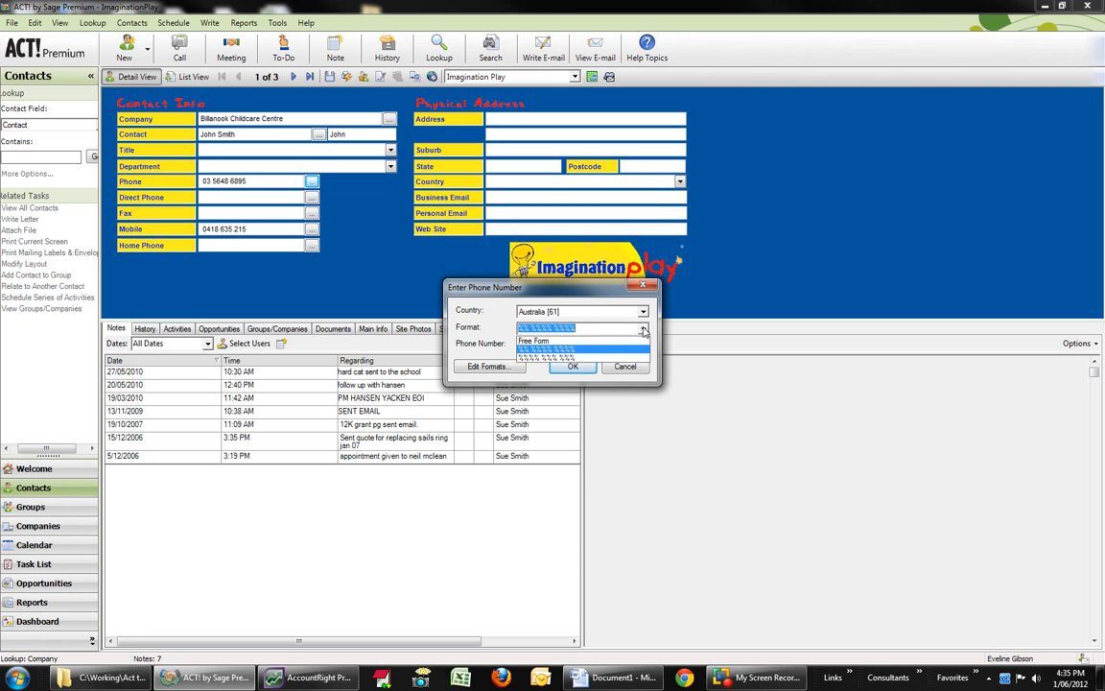
pyautogui.click(573, 365)
pyautogui.click(574, 367)
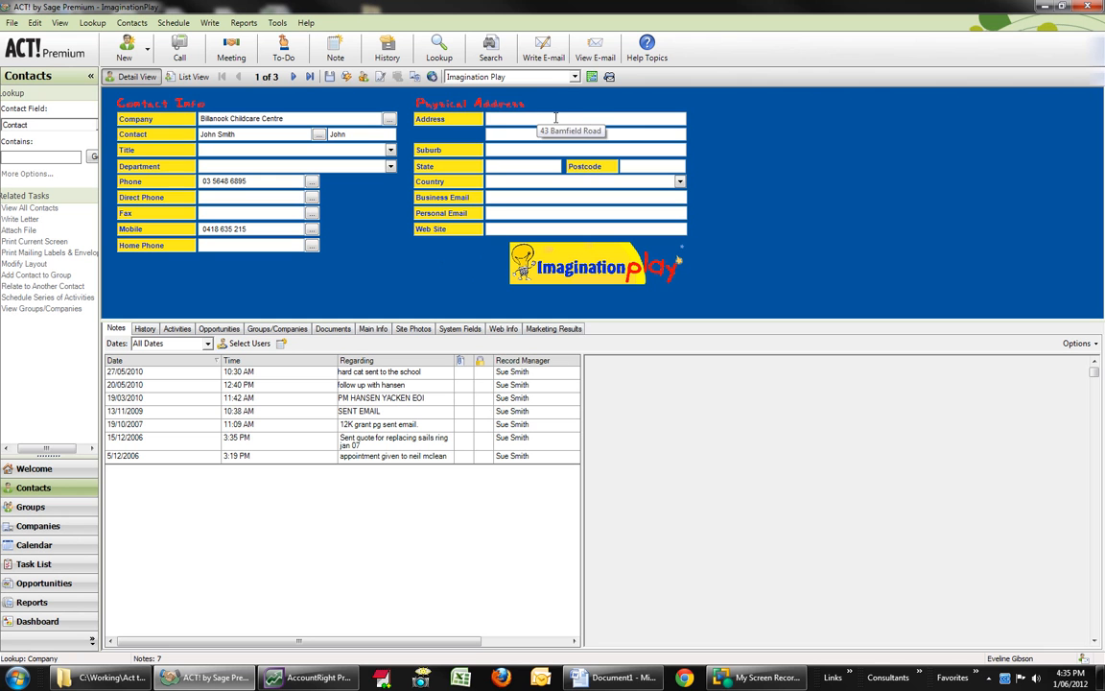
# Step: Fill in the contact's street address and suburb, accepting the VIC match for state, postcode and country
pyautogui.click(531, 133)
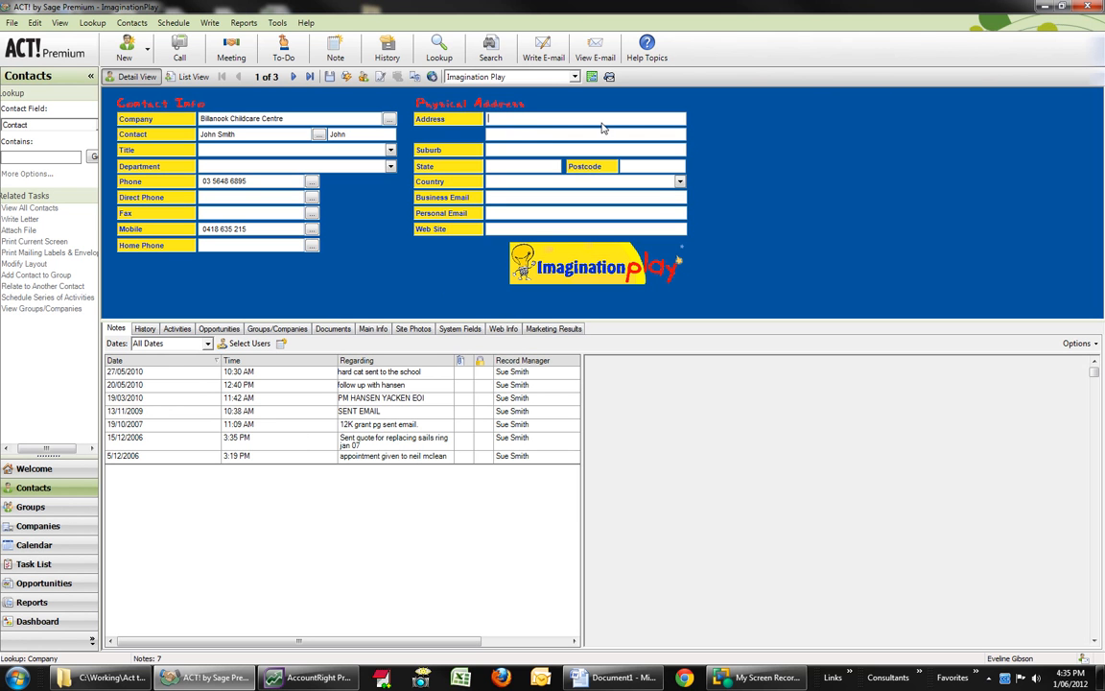
pyautogui.click(500, 150)
pyautogui.write('BAYSWATER')
pyautogui.press('Tab')
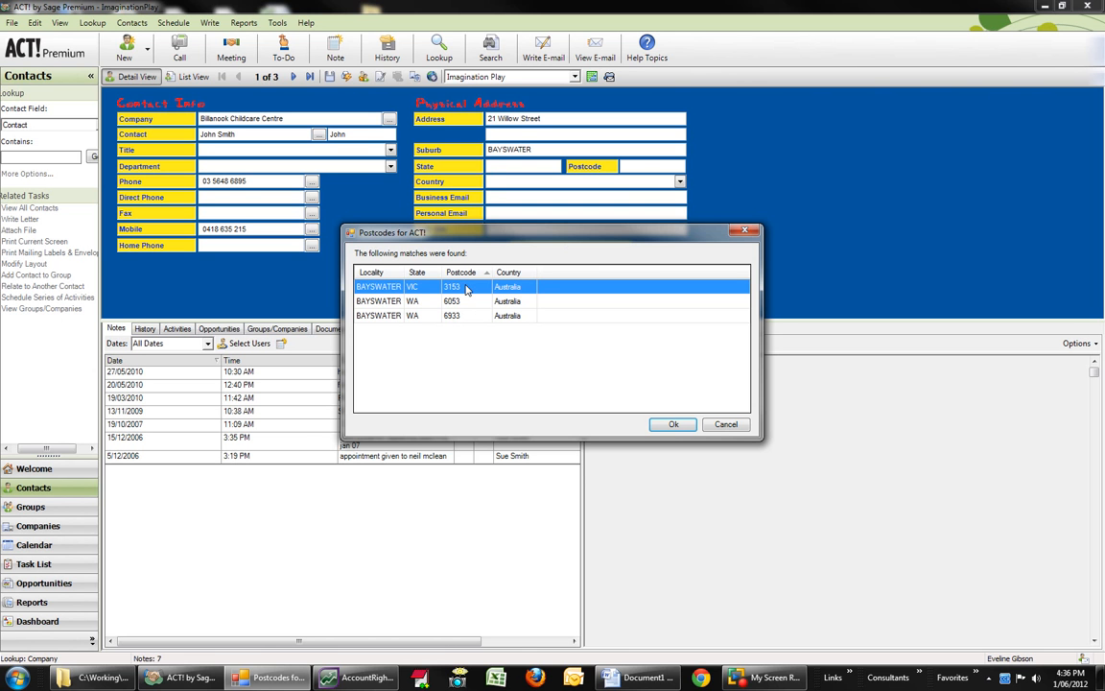
pyautogui.click(672, 424)
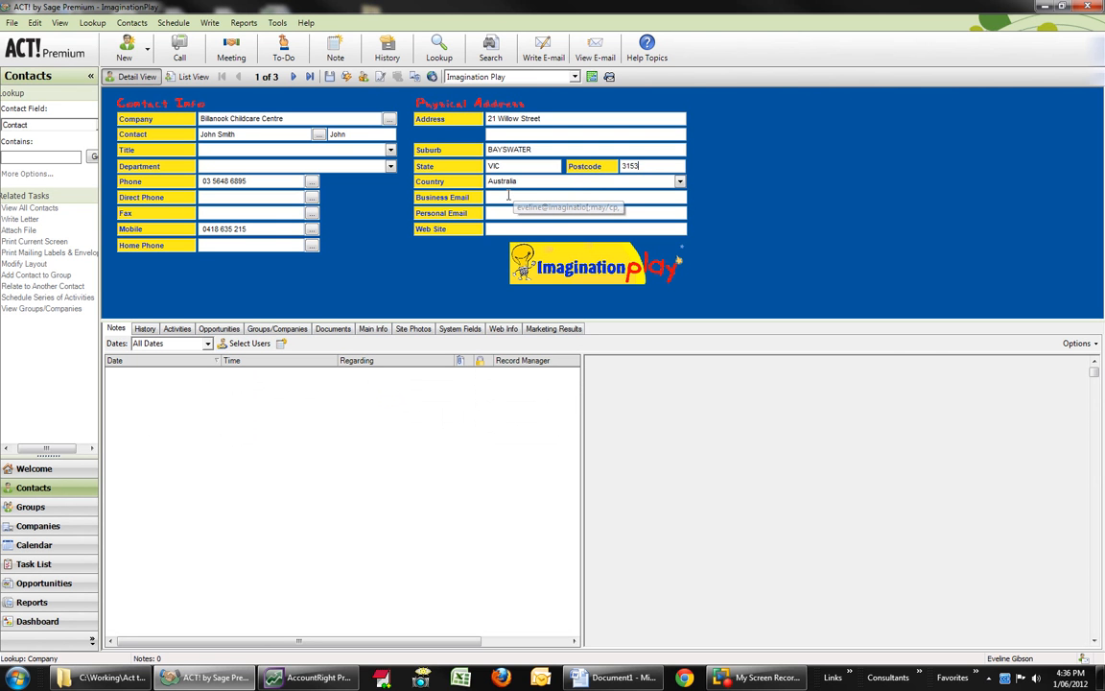
pyautogui.click(537, 198)
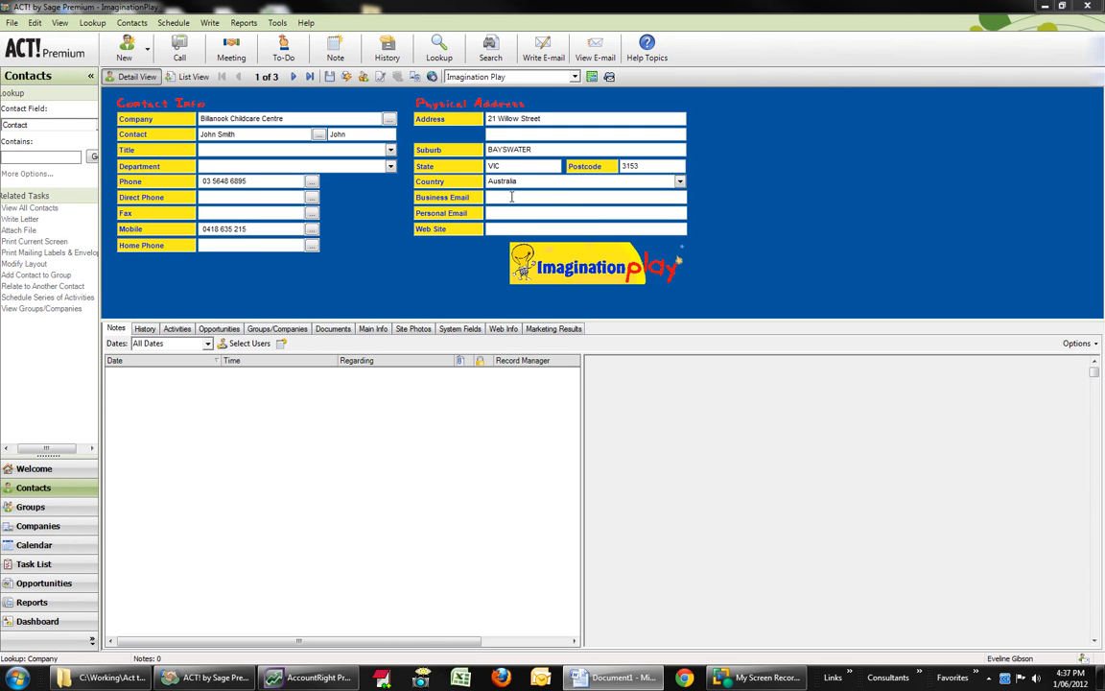
# Step: In the contact's main info, set ID/Status to PROSPECT and Referred by to Prospecting
pyautogui.click(384, 331)
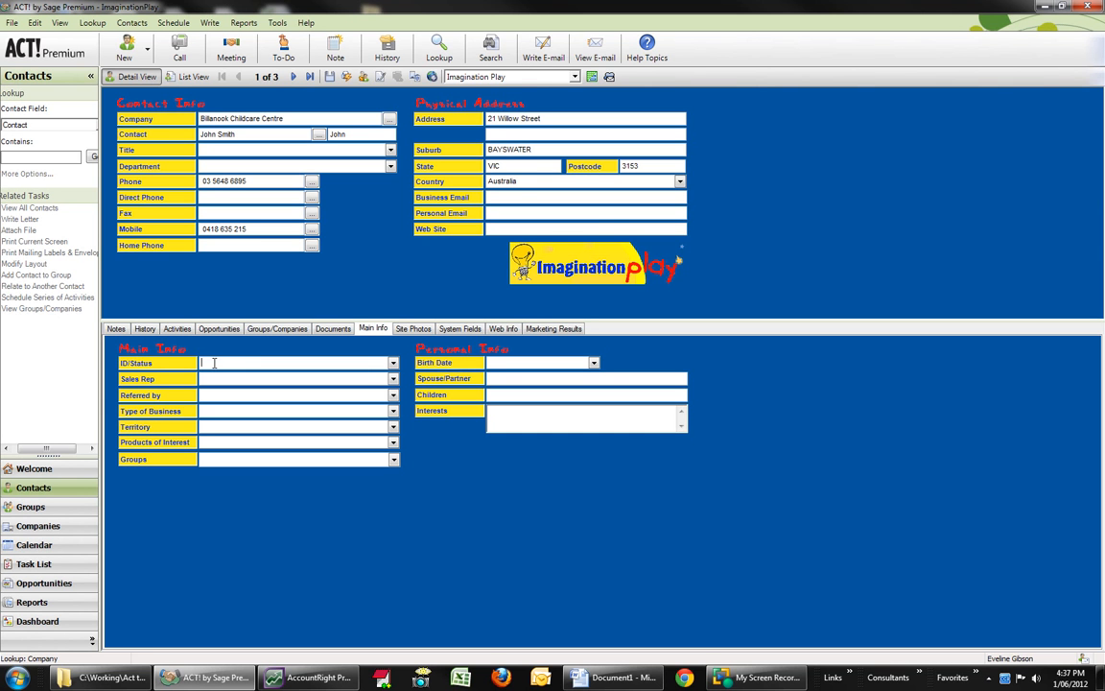
pyautogui.write('PROSPECT')
pyautogui.click(215, 393)
pyautogui.click(392, 396)
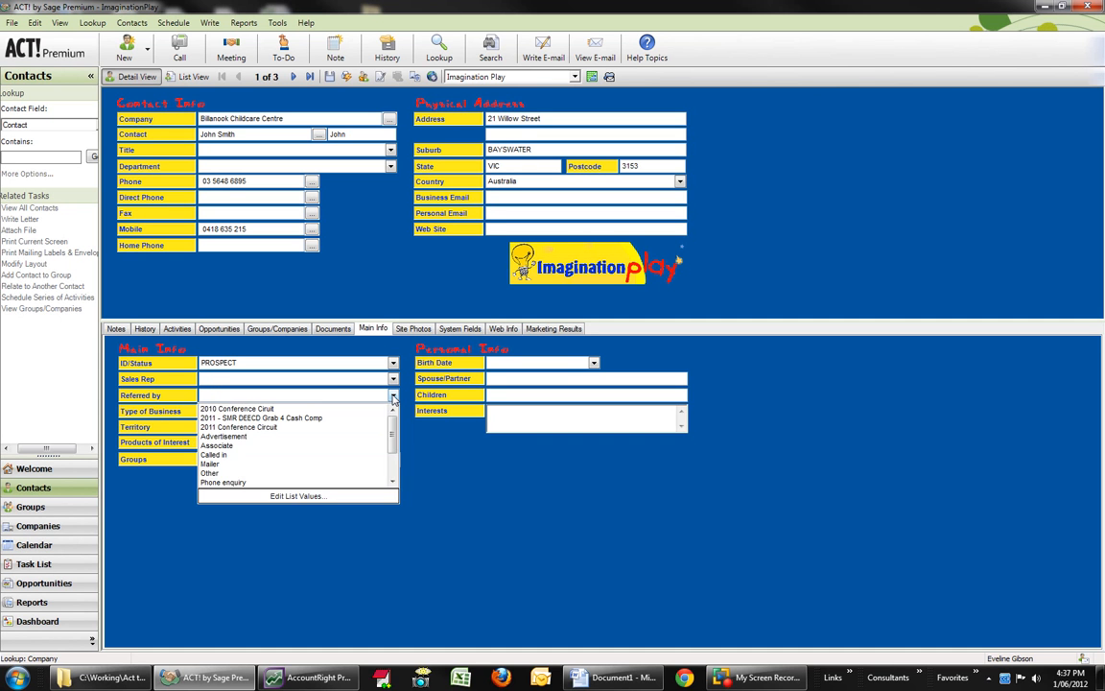
pyautogui.moveTo(394, 445); pyautogui.dragTo(394, 467)
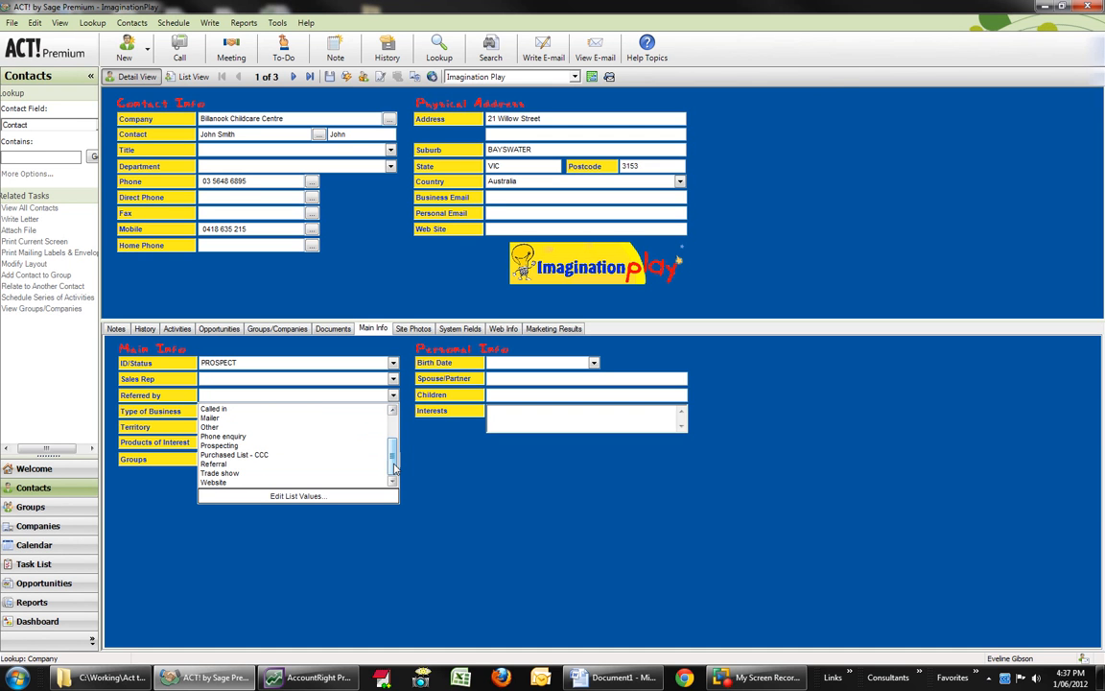
pyautogui.click(222, 446)
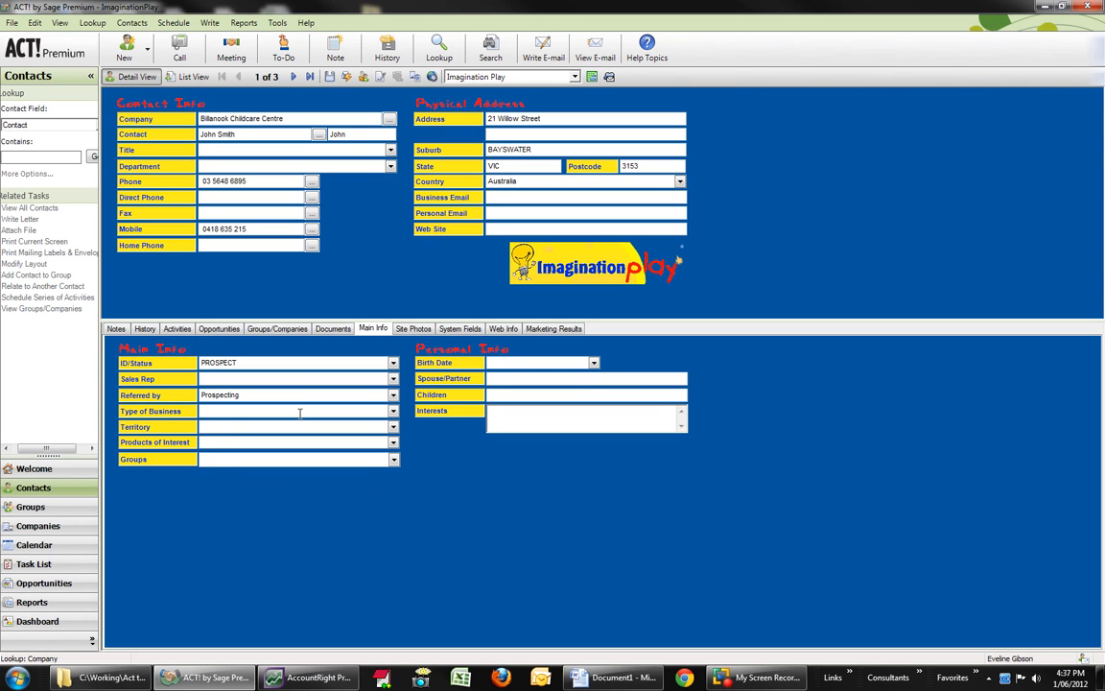
# Step: Set the contact's Type of Business to Childcare Centre
pyautogui.click(394, 413)
pyautogui.click(394, 413)
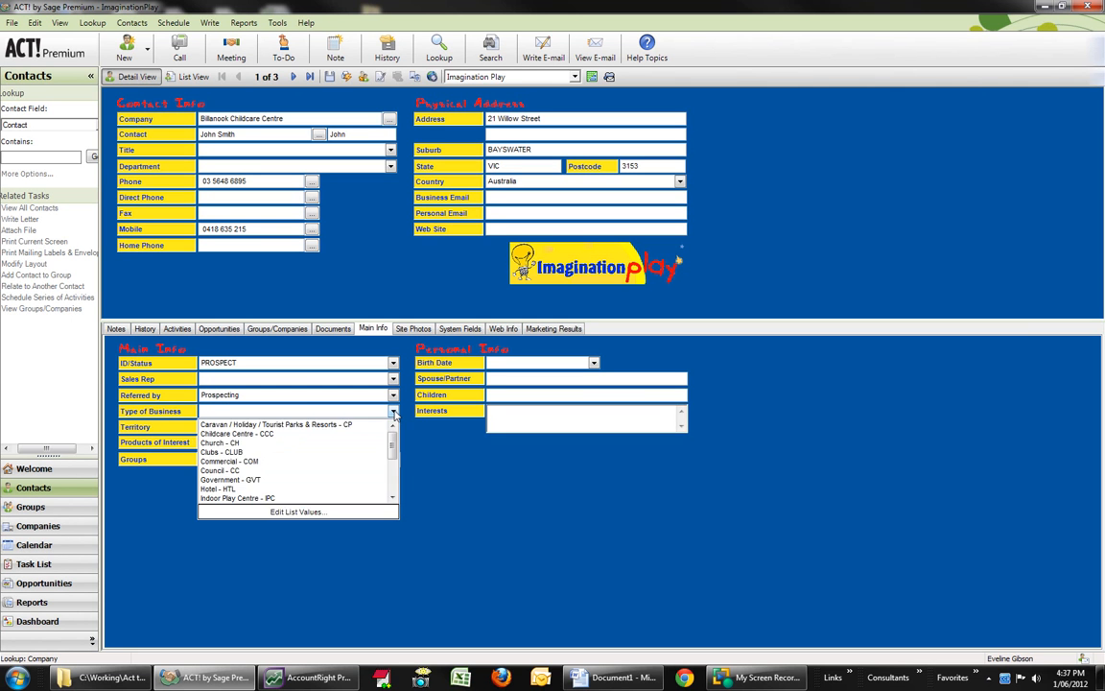
pyautogui.click(259, 435)
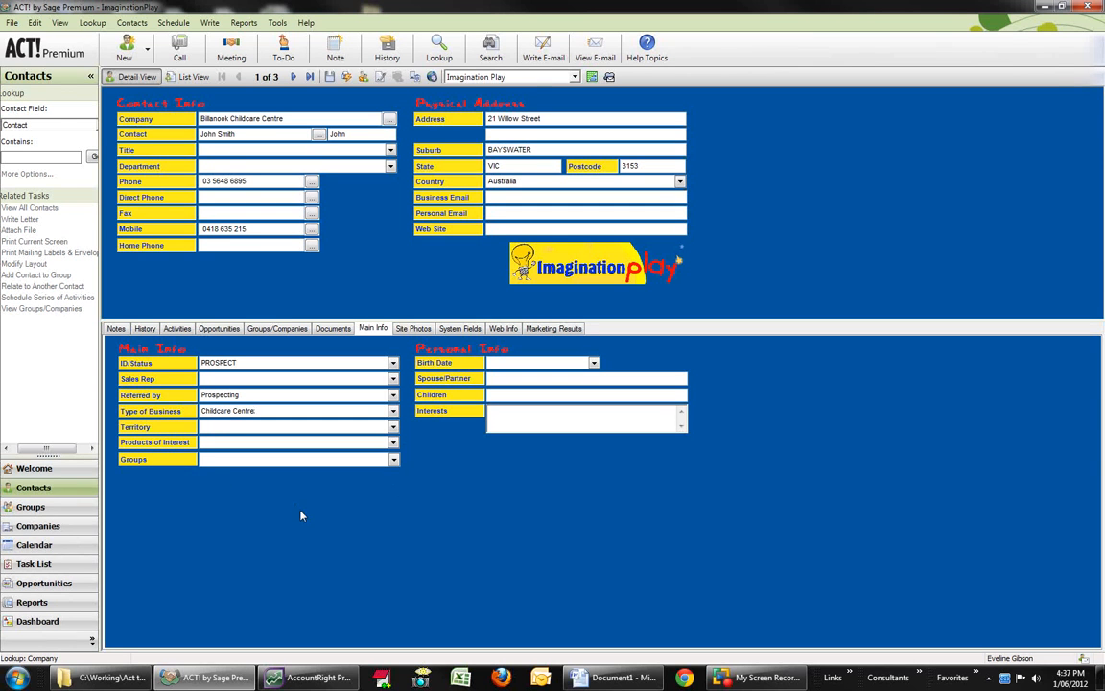
# Step: Start a completed-call history entry for this contact, continuing with the record, and enter "Who you spoke to" as the first details line
pyautogui.click(145, 329)
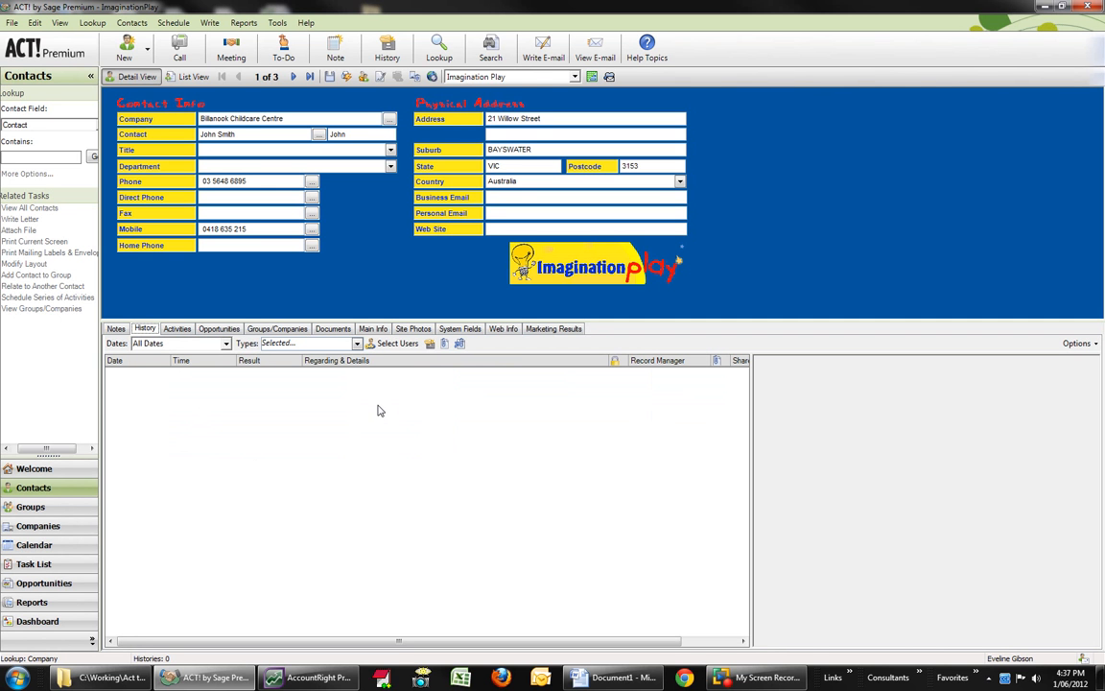
pyautogui.click(429, 344)
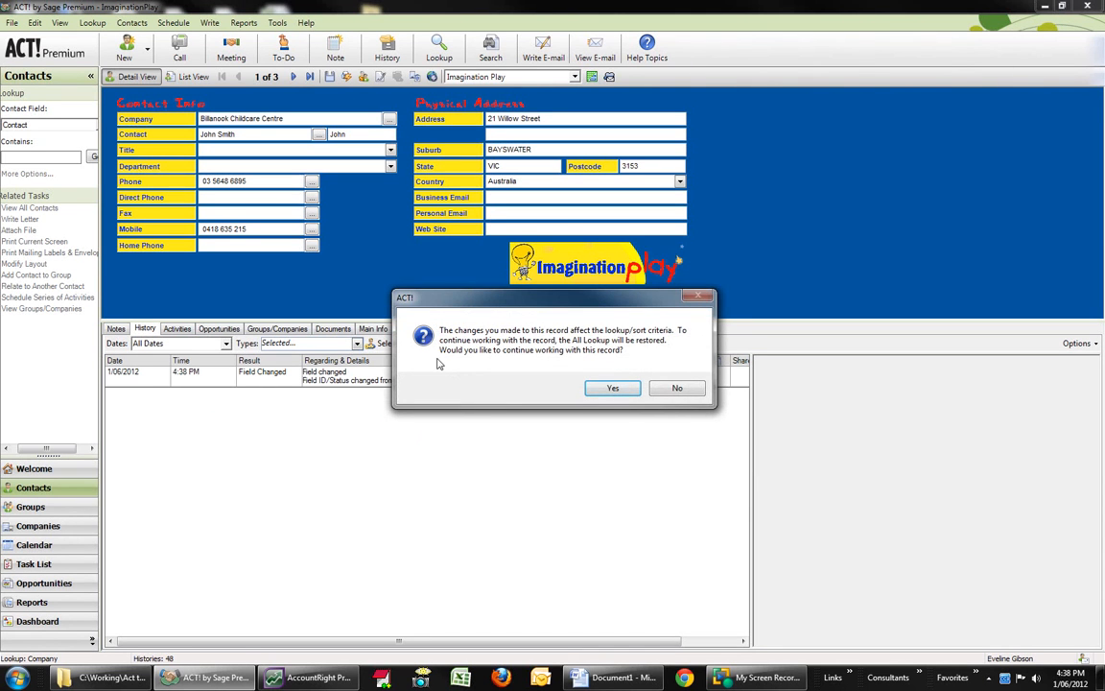
pyautogui.click(612, 387)
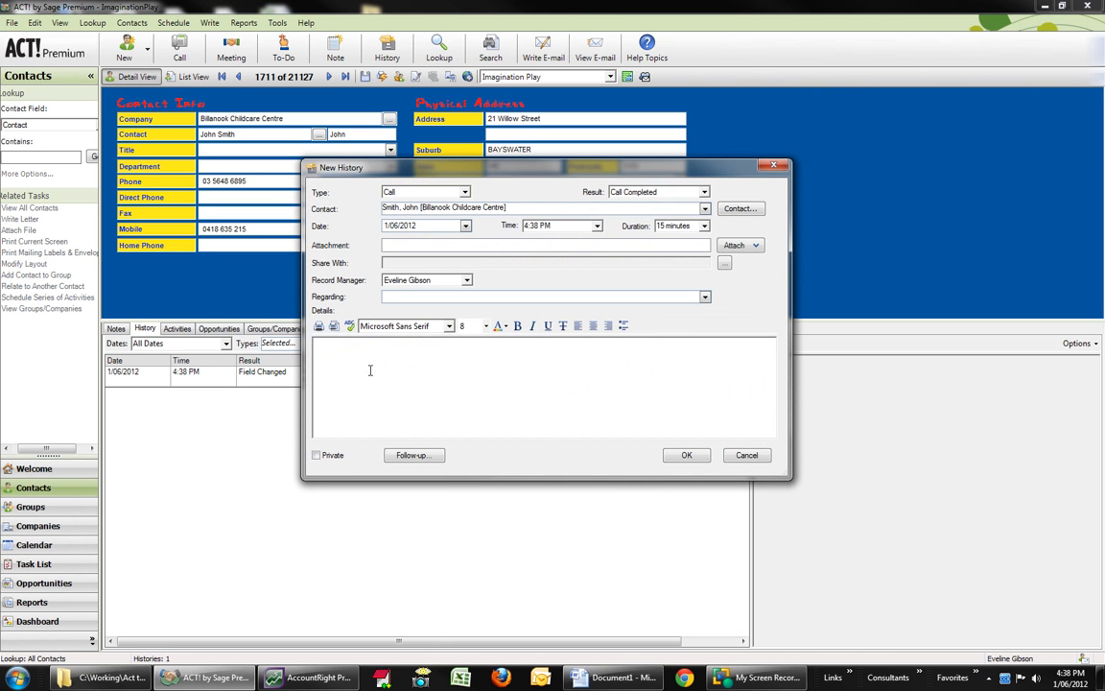
pyautogui.click(370, 370)
pyautogui.write('Who you spoke to')
pyautogui.press('Return')
# Step: Add the details line "What the result or outcome of the call was" to the call history entry
pyautogui.write('What w')
pyautogui.press('BackSpace')
pyautogui.write('the rea')
pyautogui.write('ul')
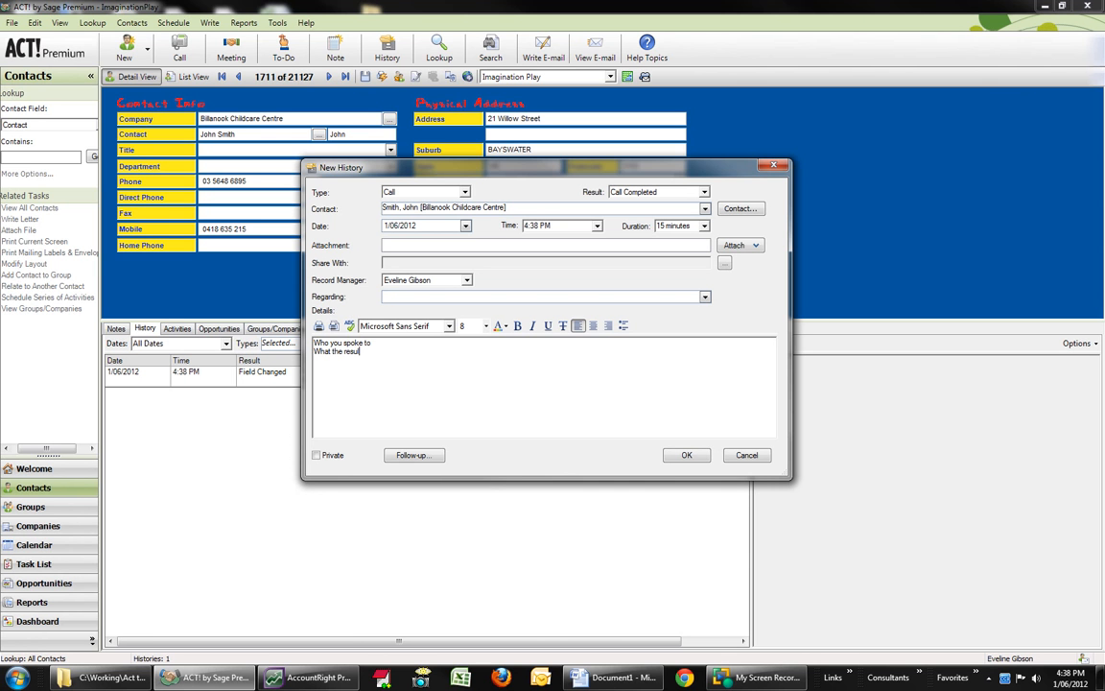
pyautogui.write('t or')
pyautogui.write(' outcome of ')
pyautogui.write('the call w')
pyautogui.write('as')
pyautogui.write('When you have')
pyautogui.write(' sche')
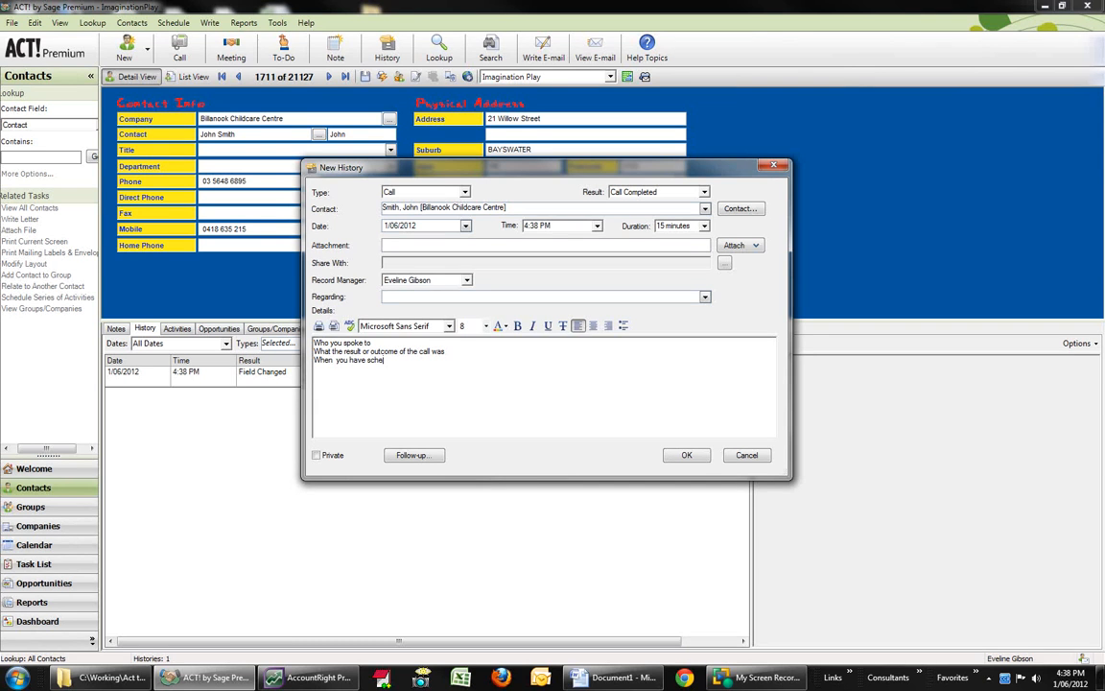
pyautogui.write('duled to call them next.')
# Step: Add the details line "When you have scheduled to call them next.", save the history entry and select it in the list
pyautogui.click(675, 455)
pyautogui.click(404, 380)
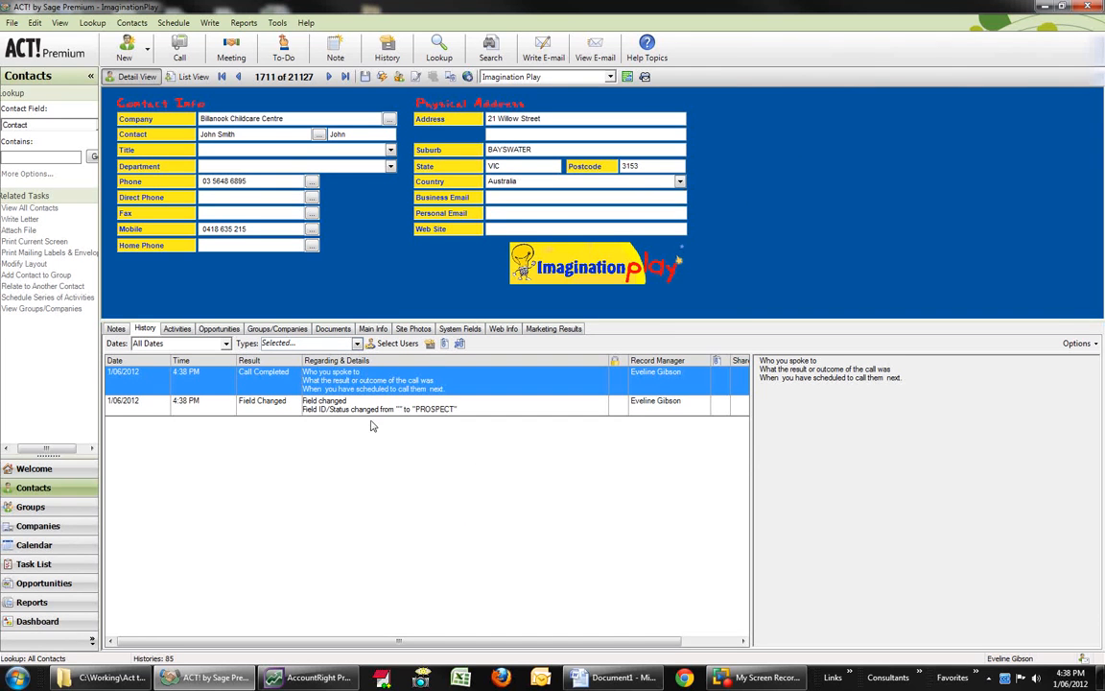
# Step: Create a new sales opportunity for this contact and name it Playground
pyautogui.click(220, 329)
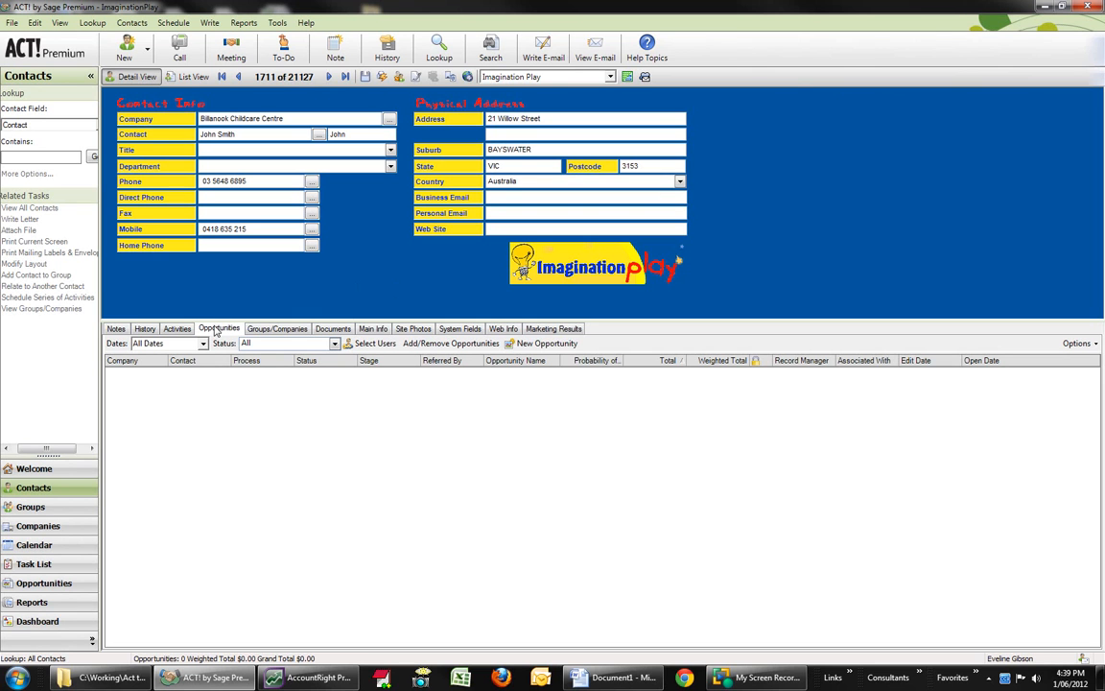
pyautogui.click(552, 351)
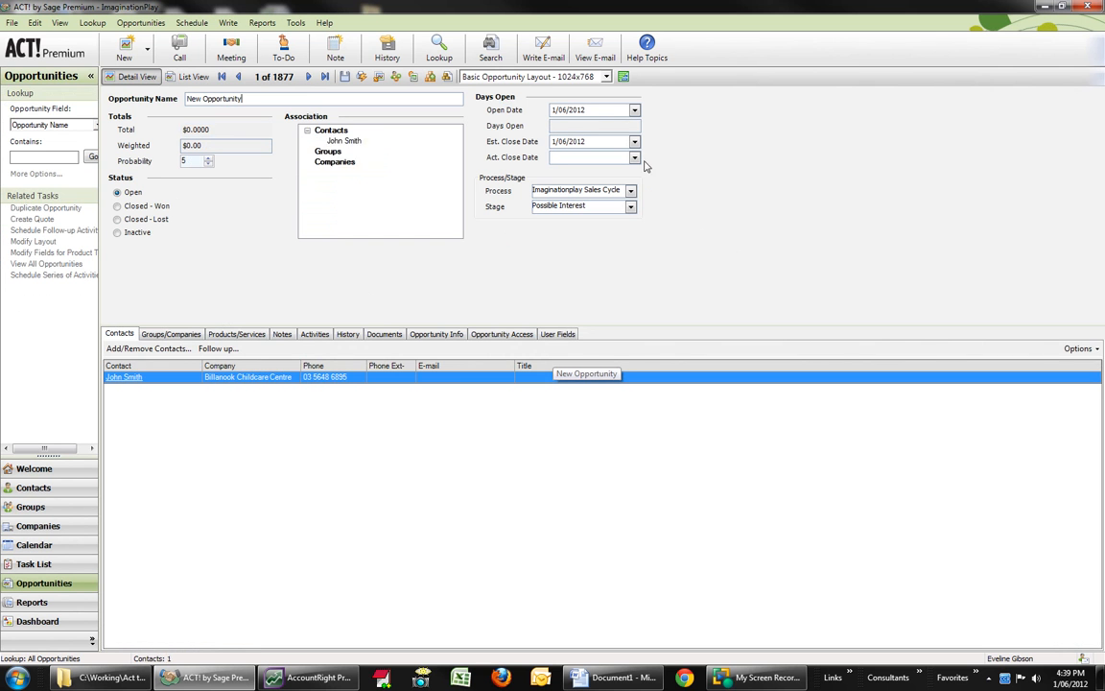
pyautogui.click(630, 209)
pyautogui.click(630, 210)
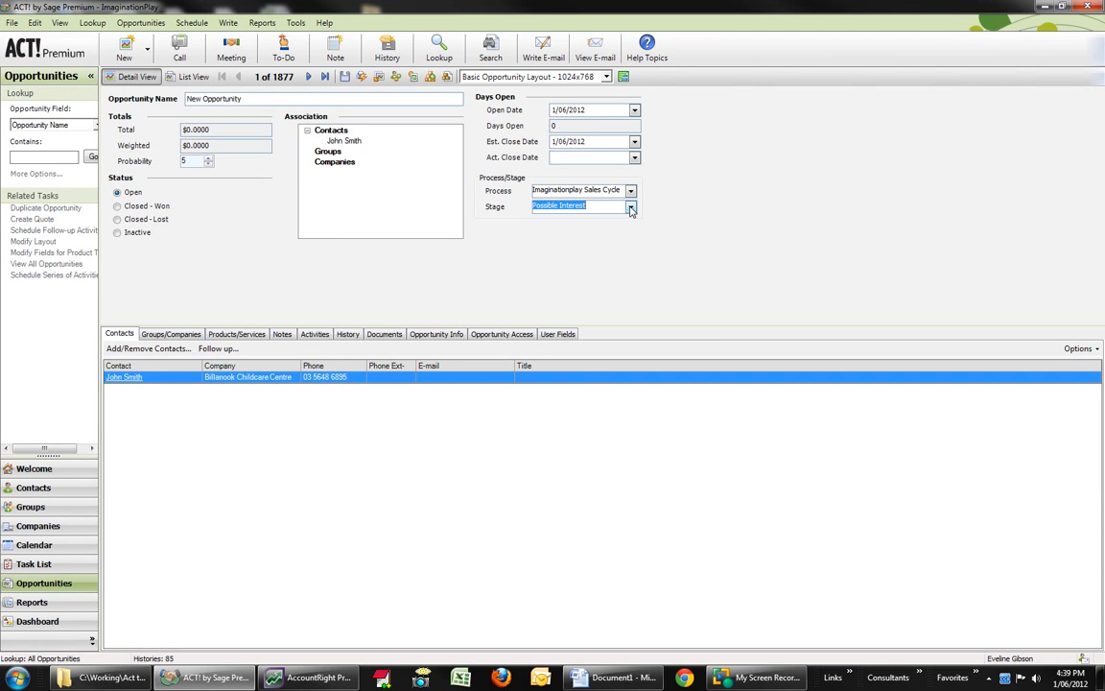
pyautogui.click(233, 99)
pyautogui.write('Pla')
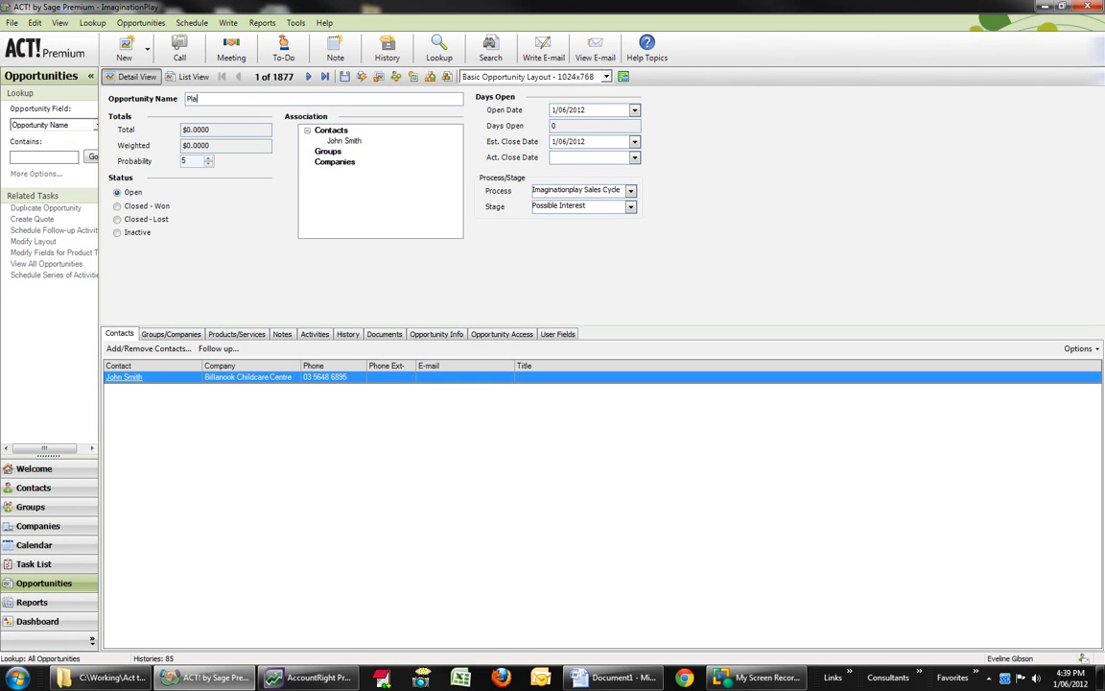
pyautogui.write('yground')
# Step: Add the product "Outdoor Playground/Fitness & Equip Sales" to the opportunity with a price of 20000
pyautogui.click(240, 336)
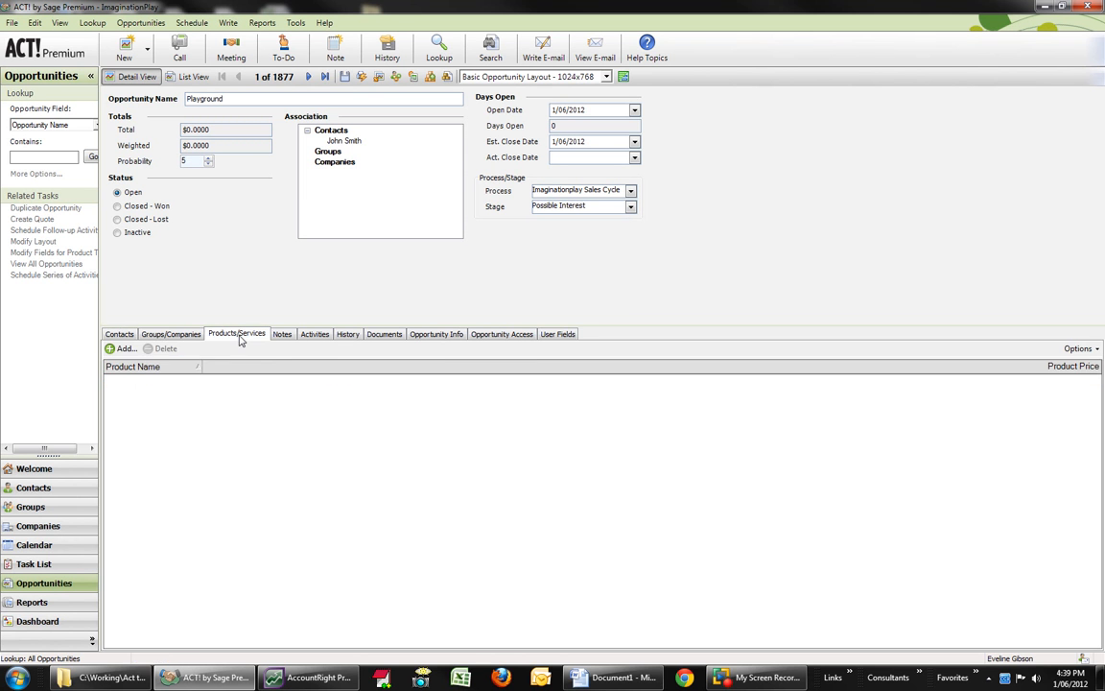
pyautogui.click(123, 350)
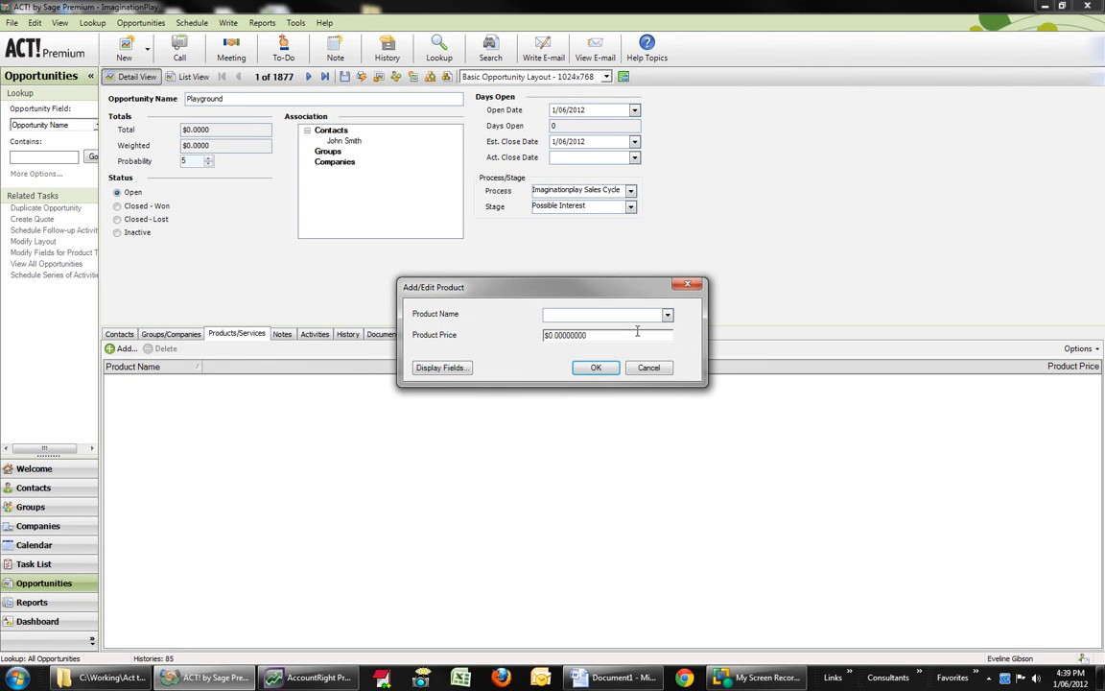
pyautogui.click(668, 314)
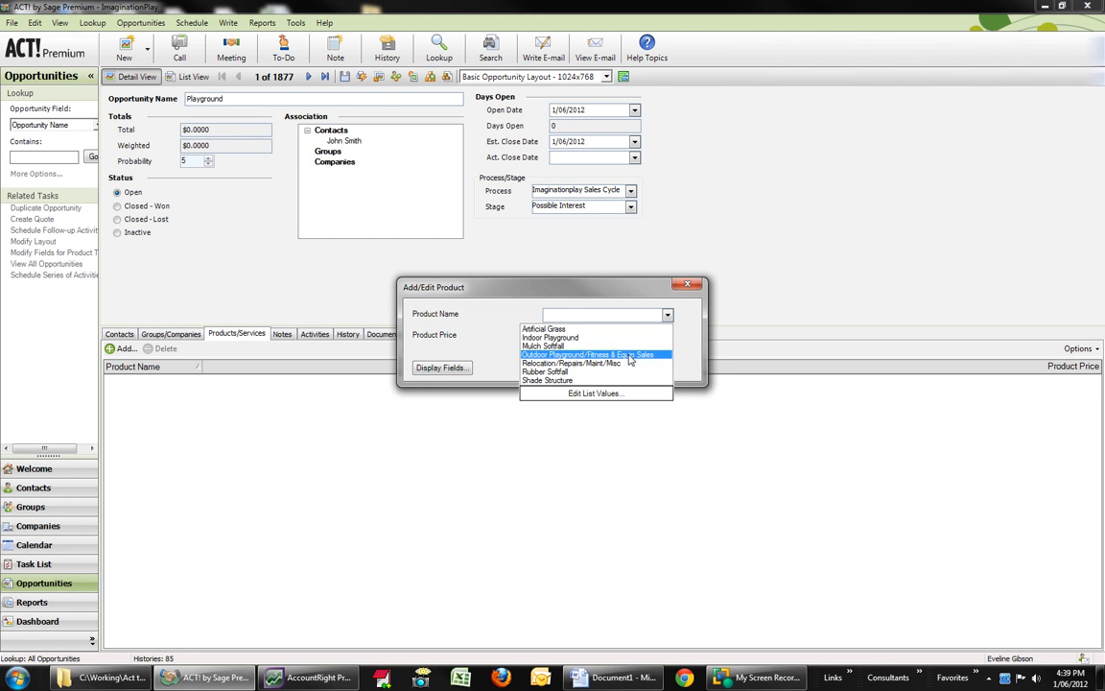
pyautogui.click(575, 354)
pyautogui.press('Tab')
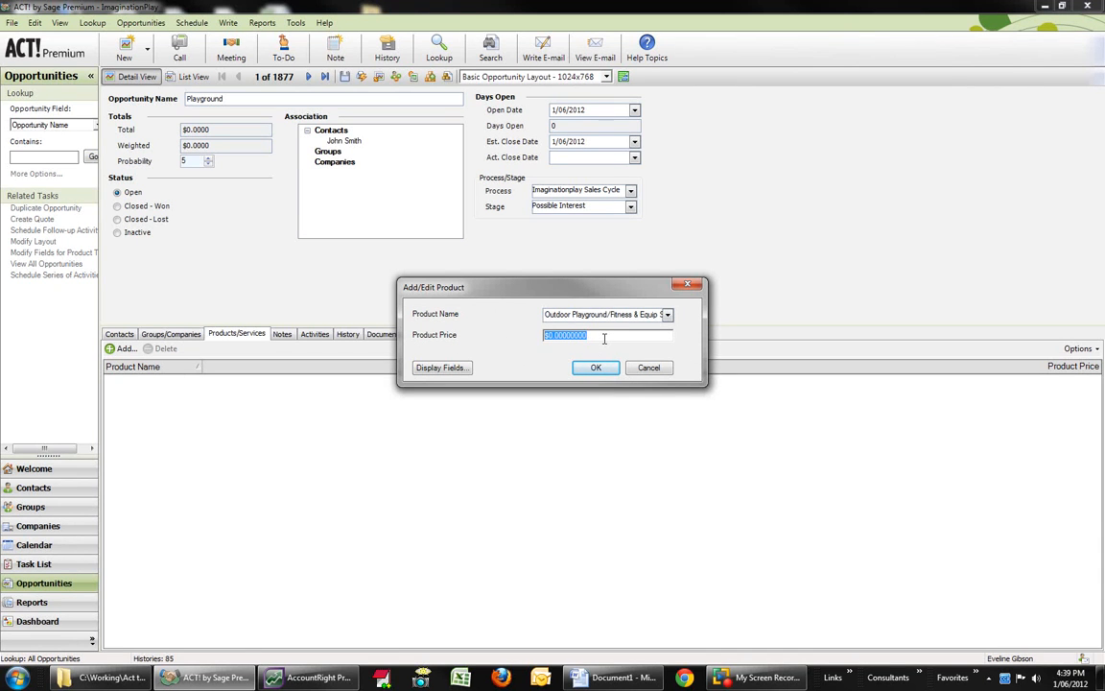
pyautogui.write('20000')
pyautogui.click(596, 367)
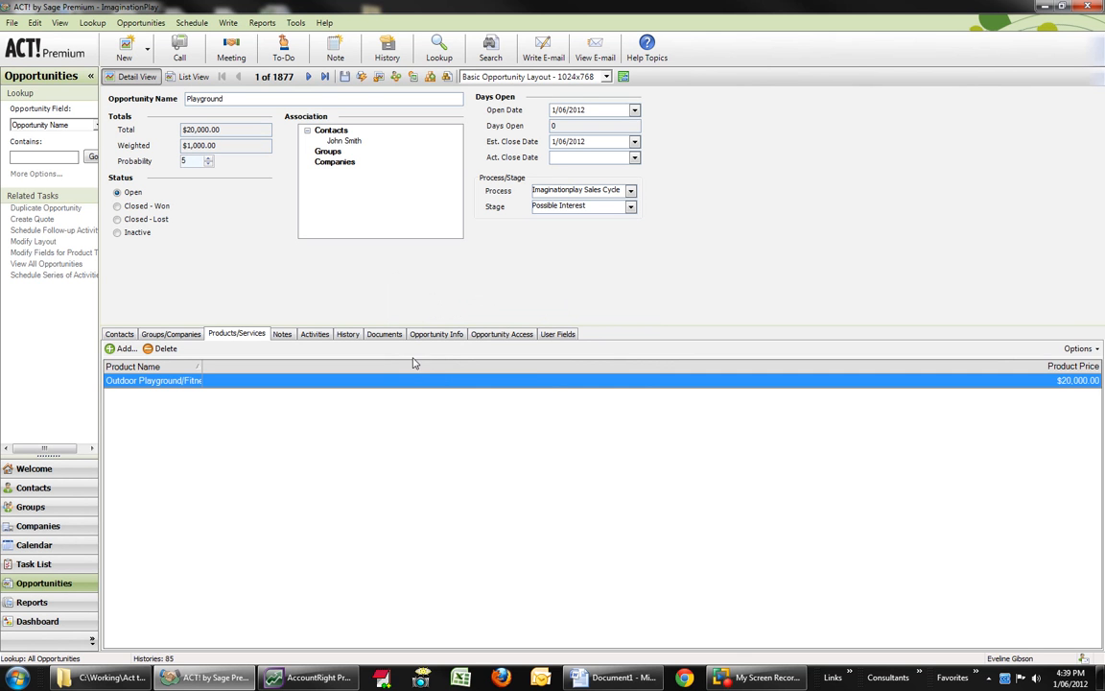
# Step: Set the opportunity's Referred By field to the first person in the list and return to the linked contact's record
pyautogui.click(446, 335)
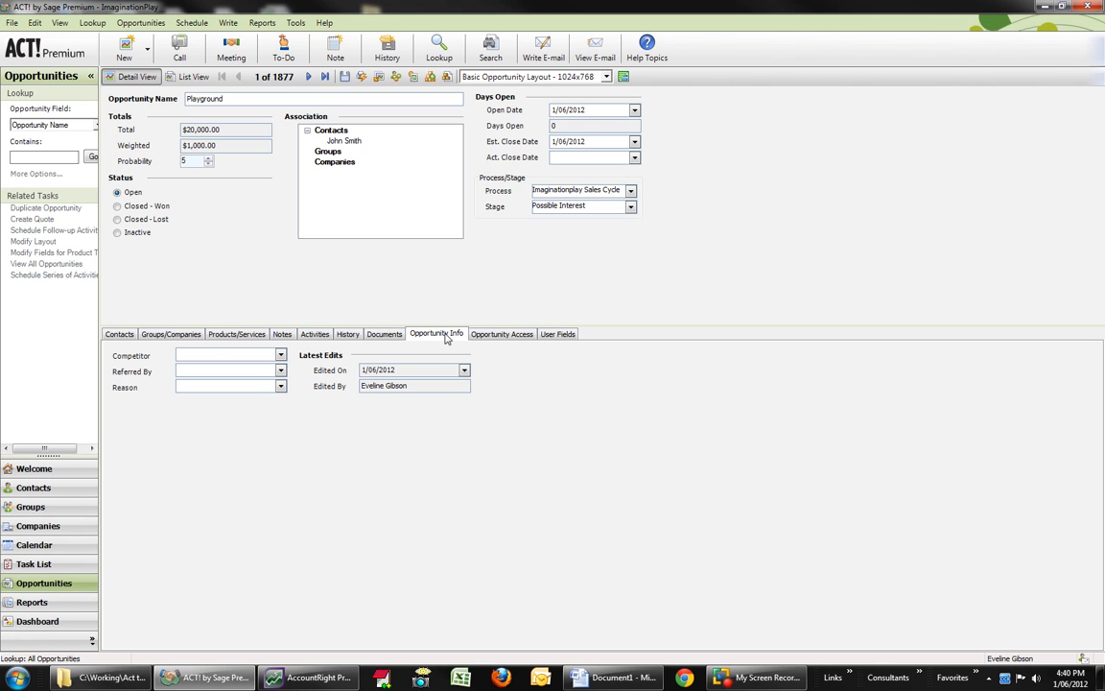
pyautogui.click(281, 372)
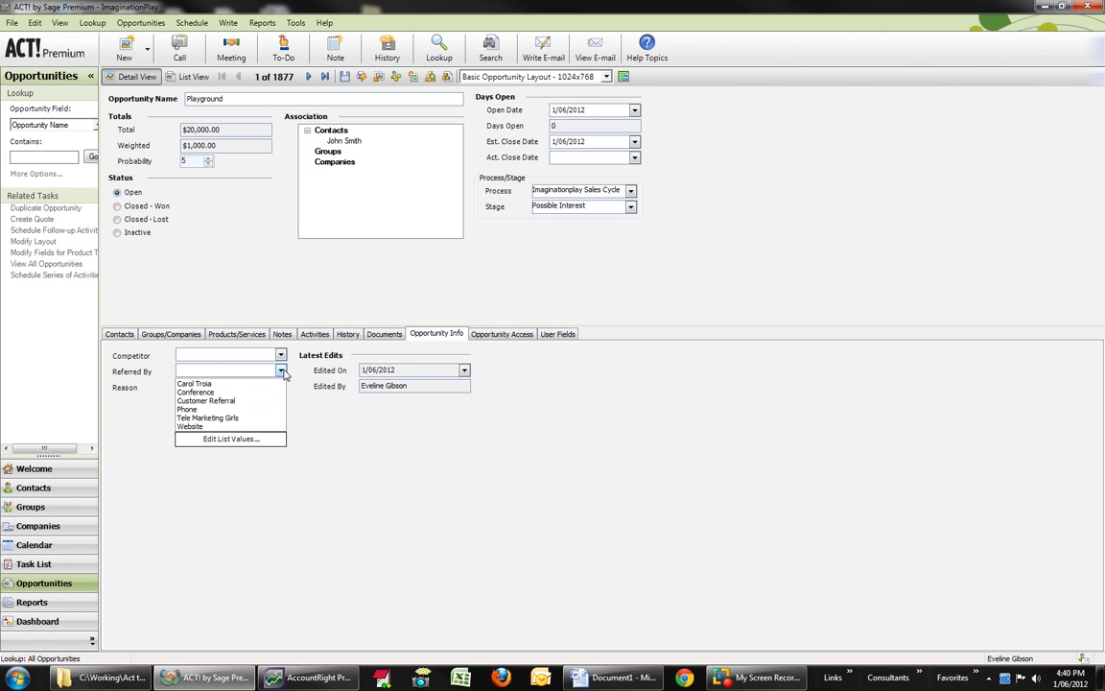
pyautogui.click(251, 383)
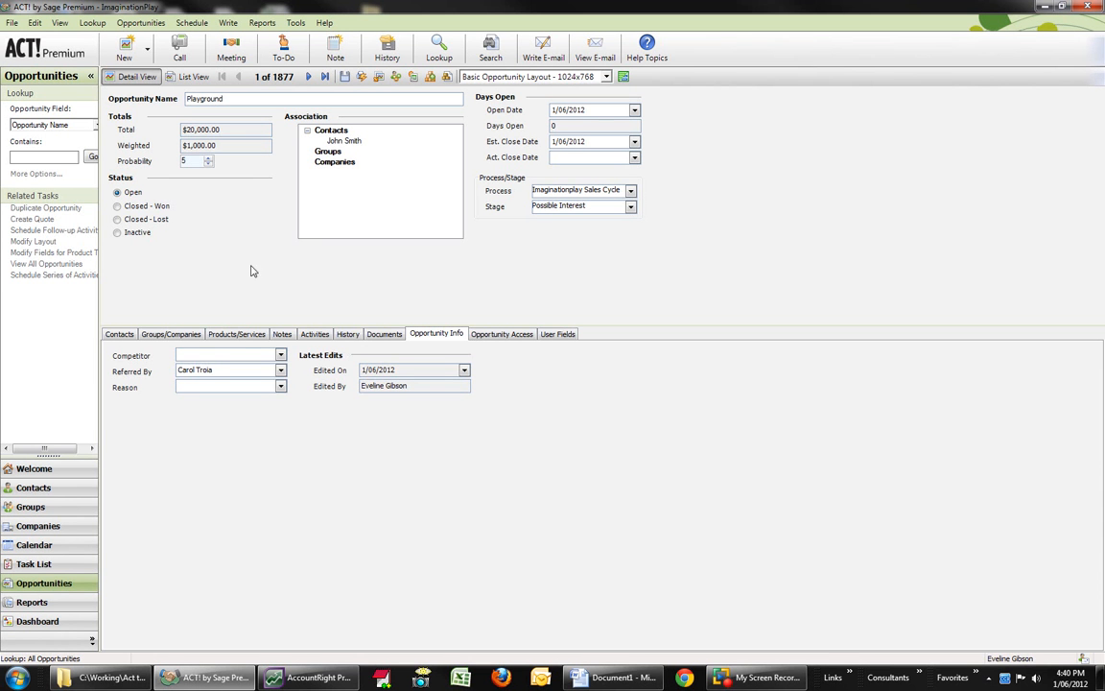
pyautogui.click(119, 334)
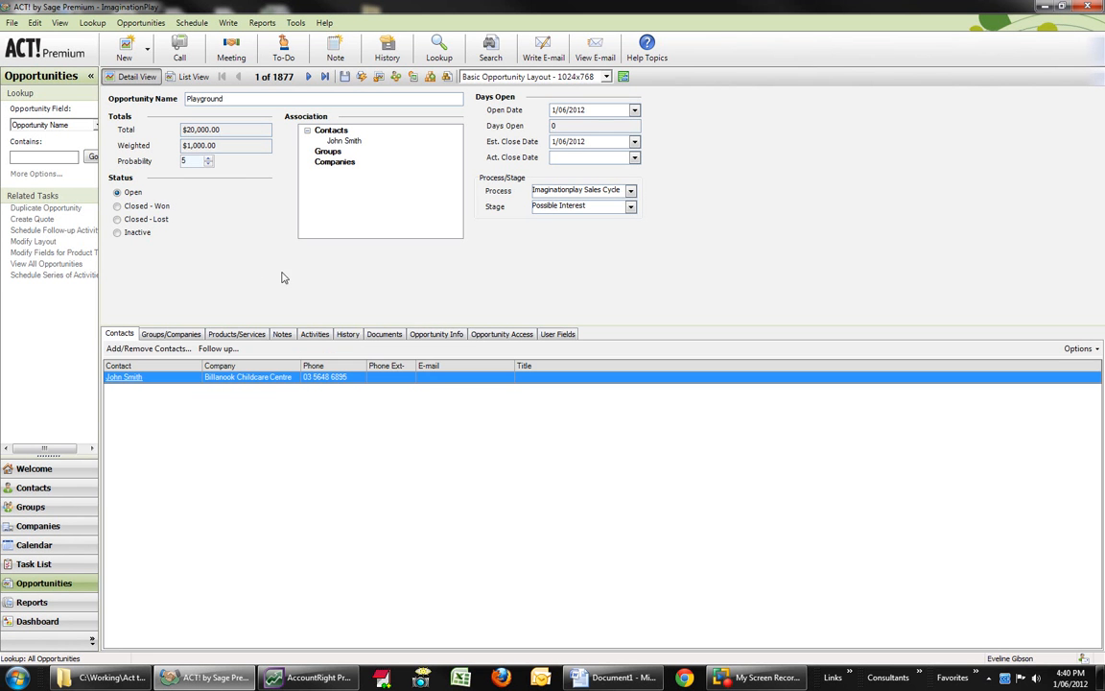
pyautogui.doubleClick(231, 377)
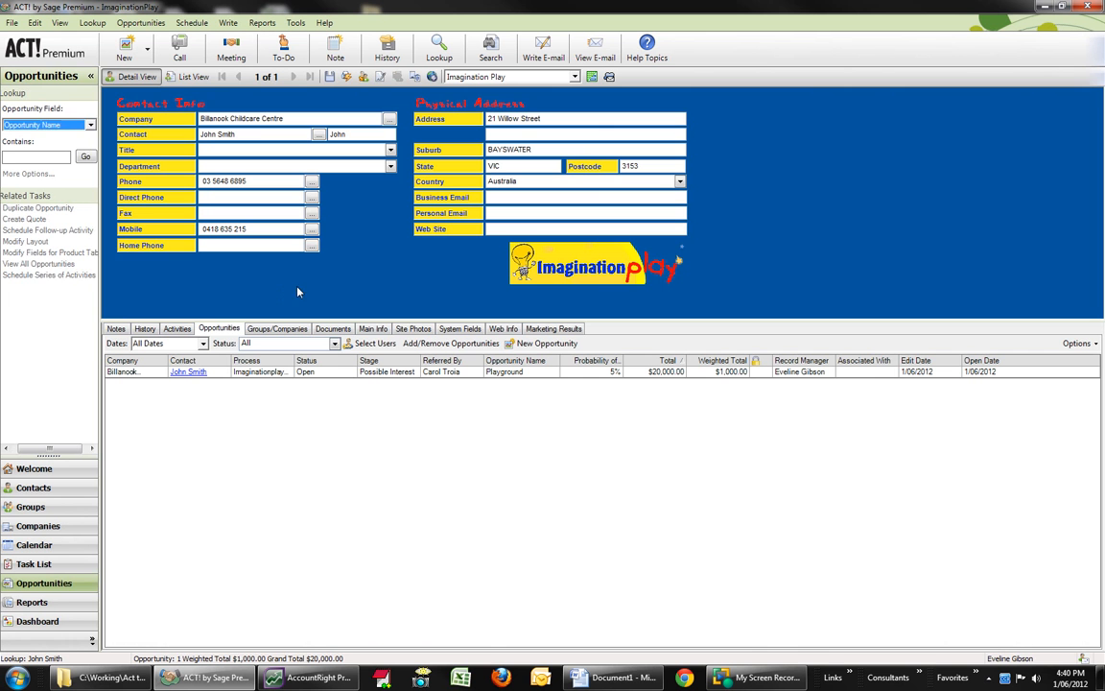